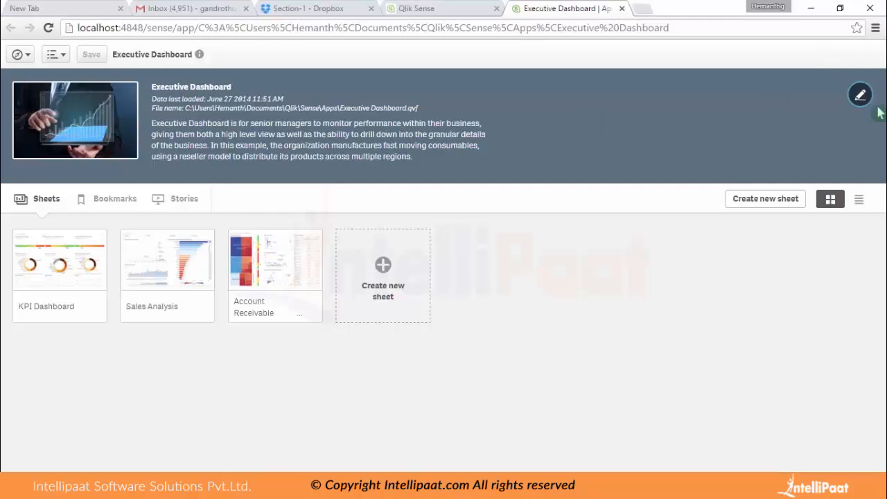
Look at the app's editable title and description, and browse its bookmarks, stories and sheets.
click(860, 96)
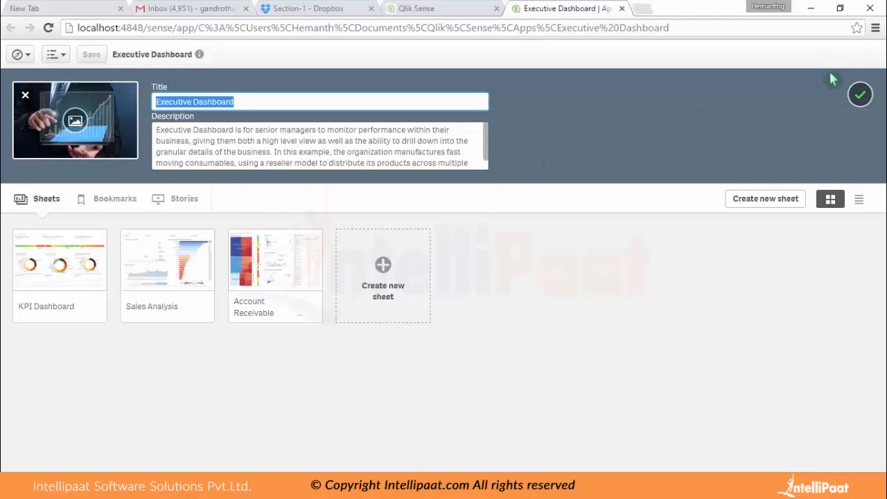
click(860, 95)
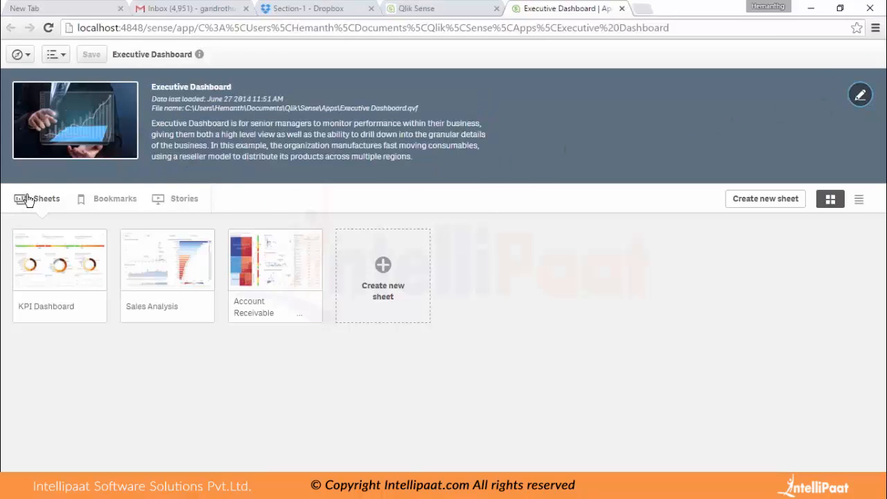
click(116, 199)
click(182, 200)
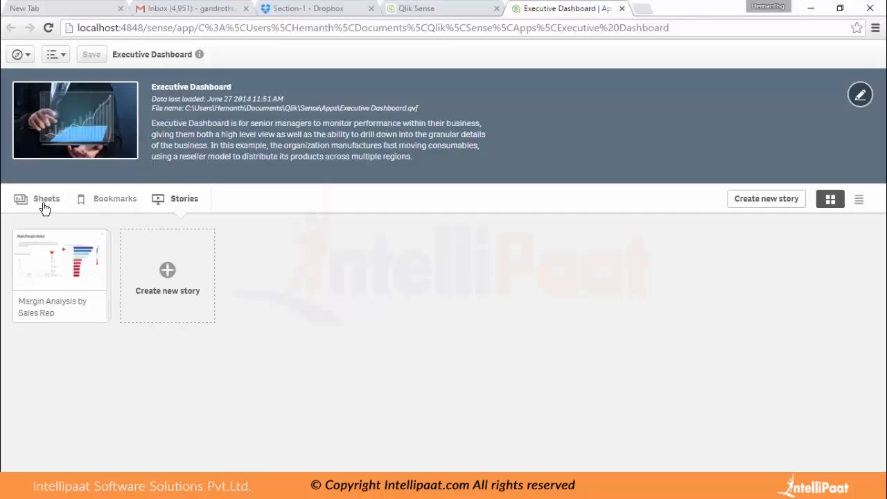
click(18, 204)
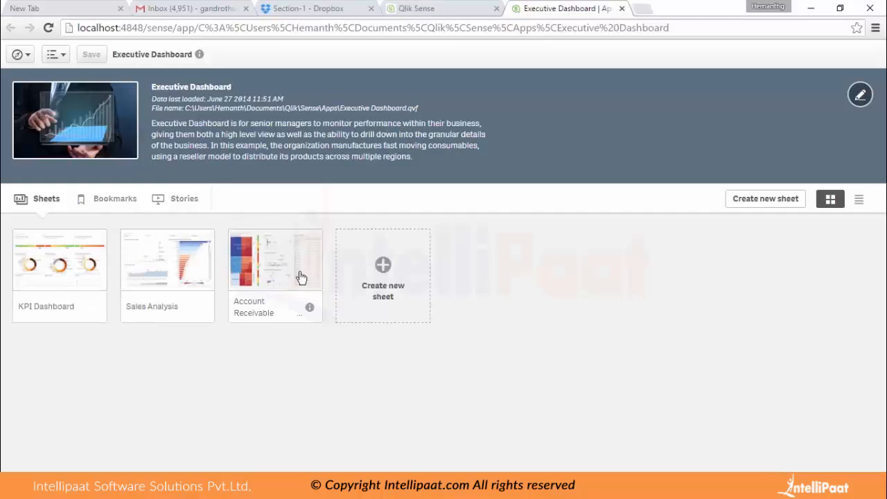
click(104, 200)
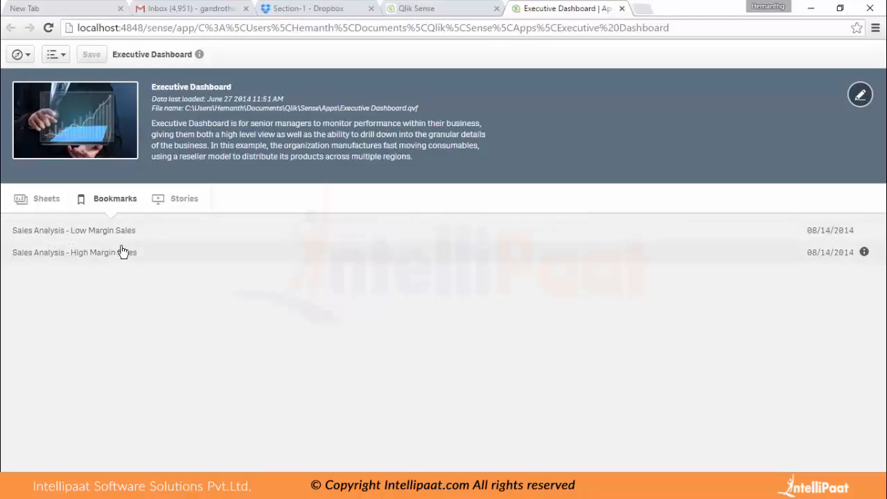
click(165, 202)
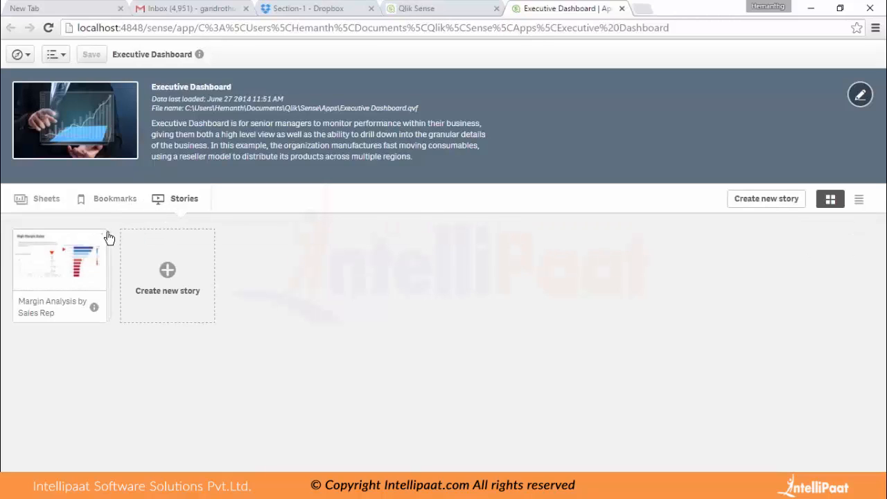
click(17, 200)
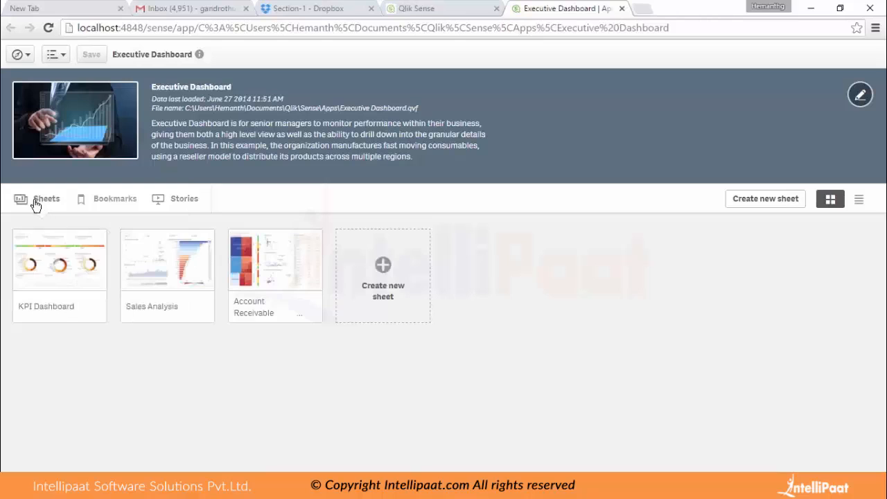
Open the KPI Dashboard sheet and bring up the presentation options for exploring the Revenue by Products chart.
click(84, 276)
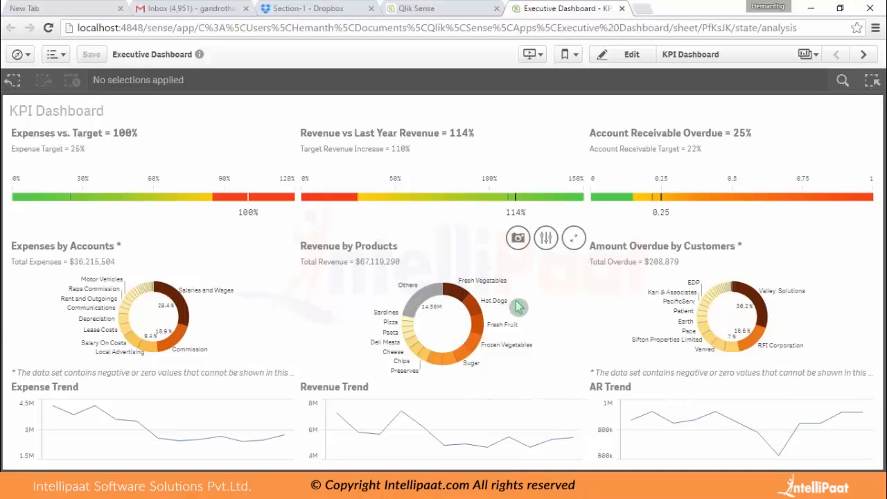
click(546, 239)
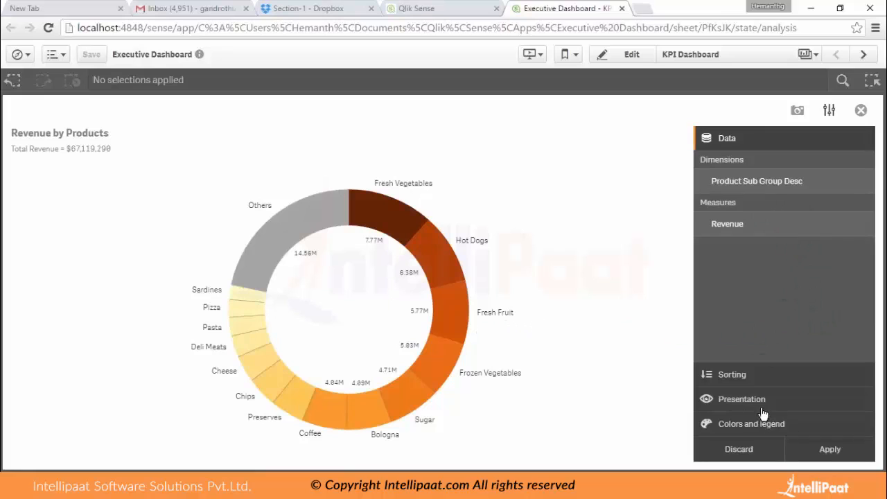
click(741, 399)
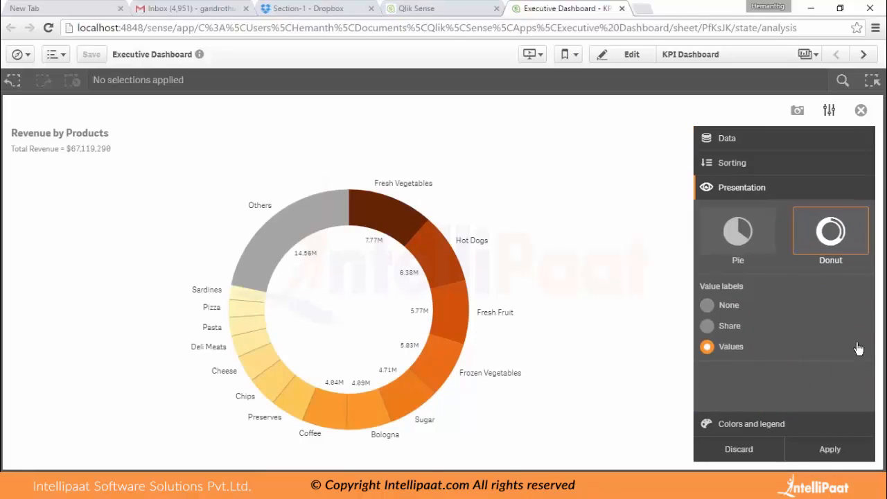
Try the Revenue by Products chart as a pie with share labels, and apply the donut style with value labels again.
click(753, 250)
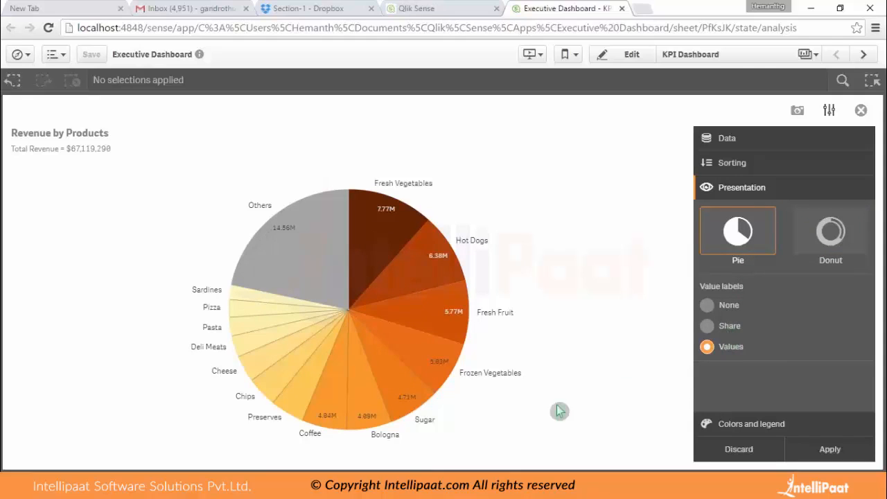
click(727, 327)
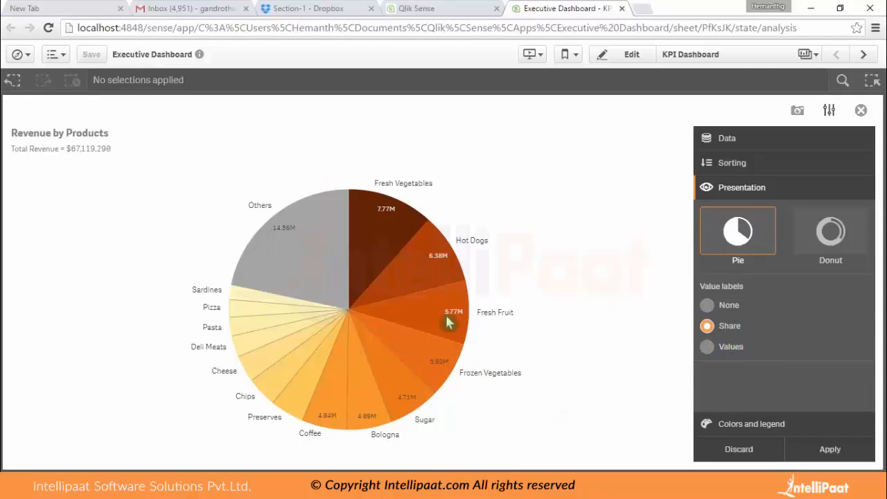
click(724, 350)
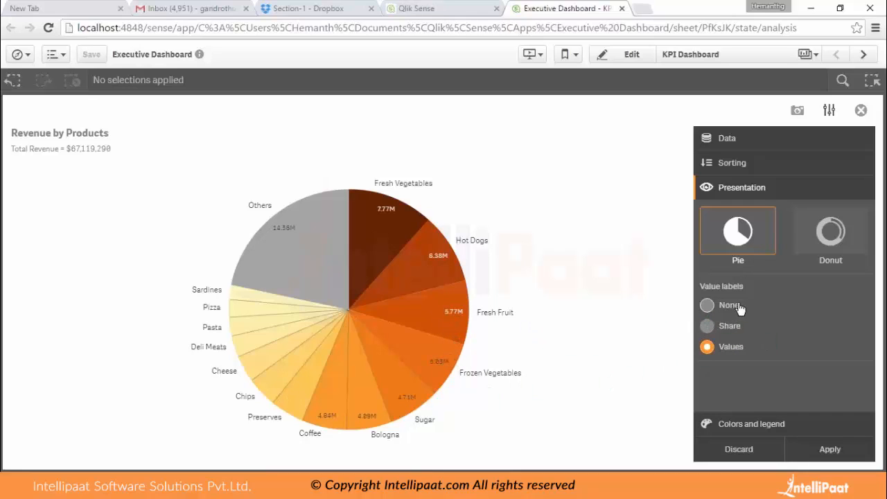
click(725, 347)
click(816, 258)
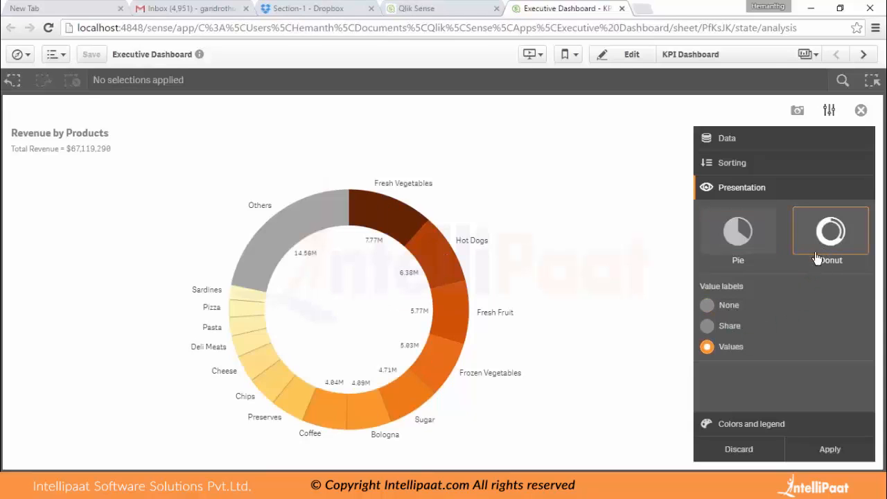
click(845, 456)
click(801, 320)
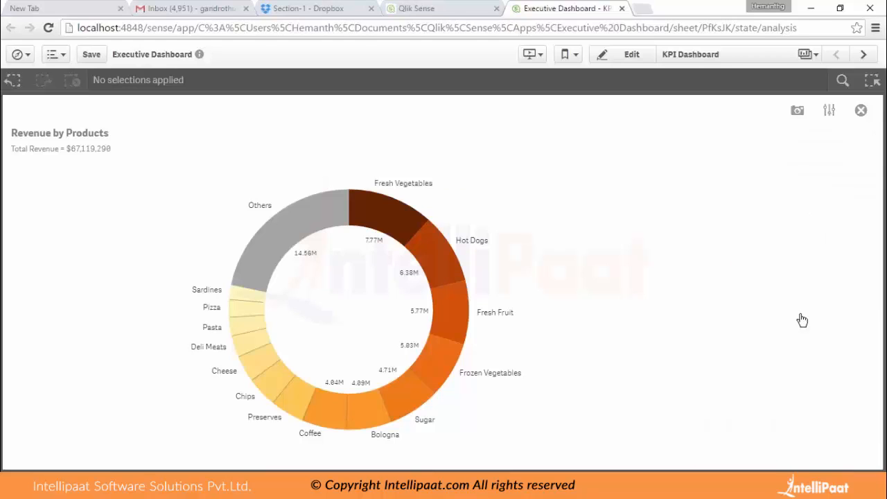
Sort the Revenue by Products chart by Product Sub Group Desc ahead of Revenue, apply it and return to the sheet.
click(825, 112)
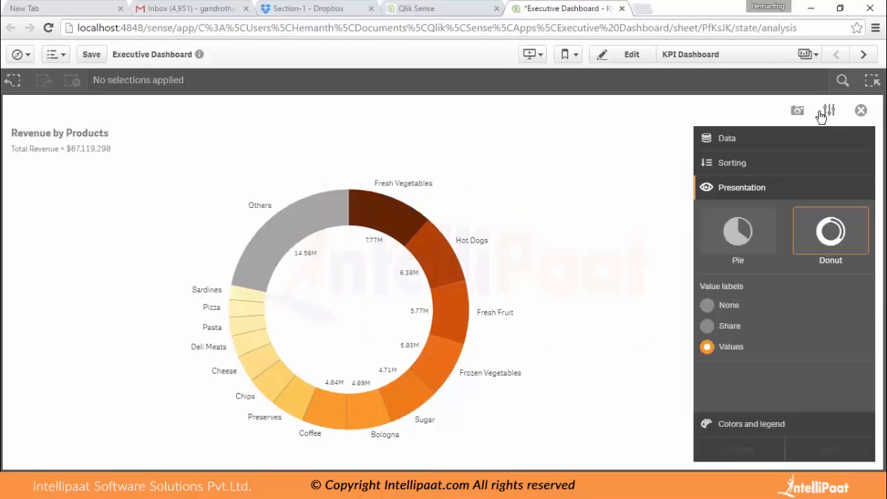
click(730, 165)
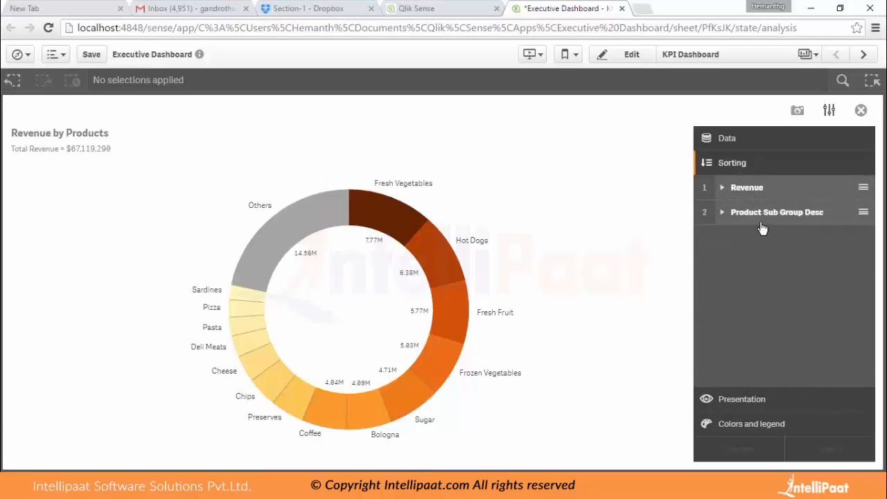
drag(761, 223, 751, 185)
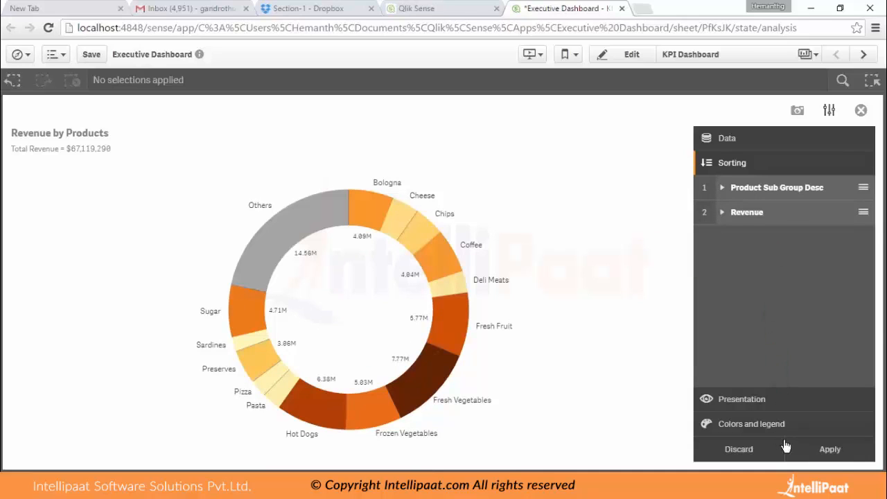
click(831, 448)
click(797, 311)
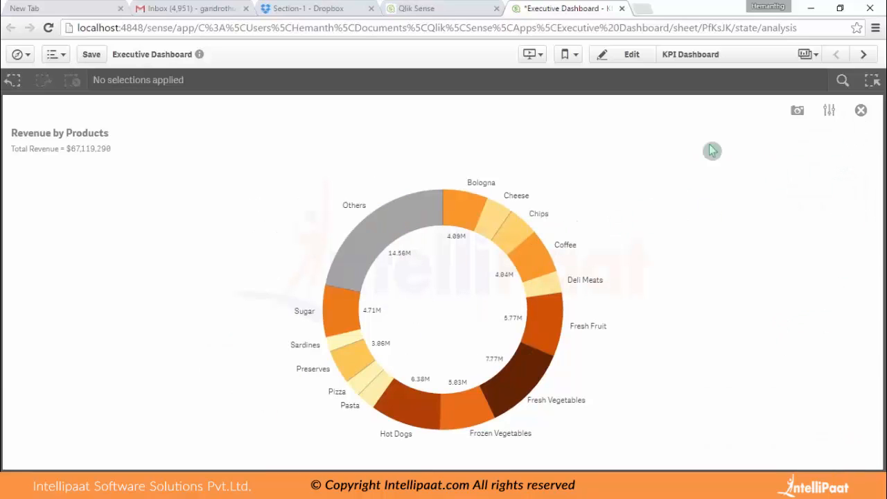
click(861, 111)
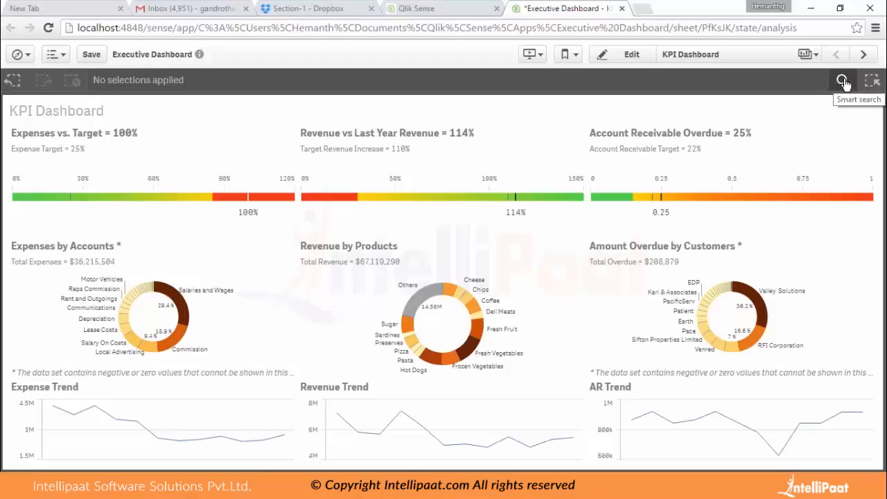
Search the data for "sal", filter the dashboard by the customer Salamander Junction, and clear the selection.
click(842, 81)
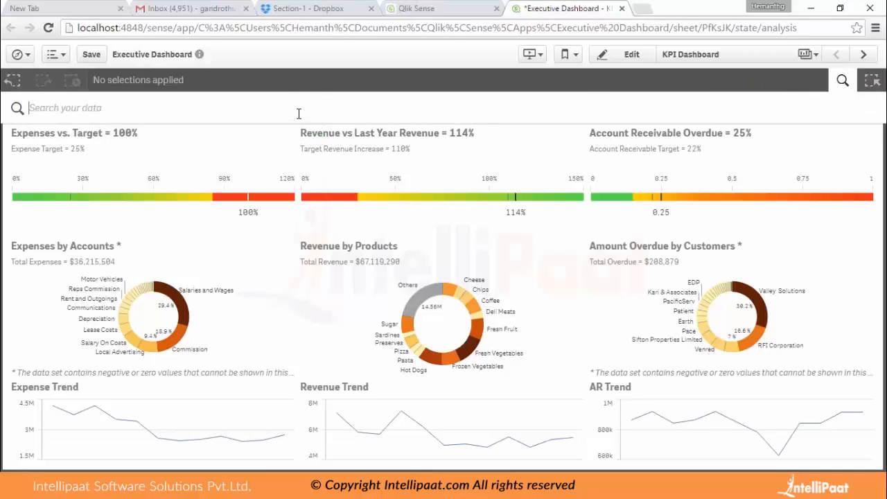
text(sal)
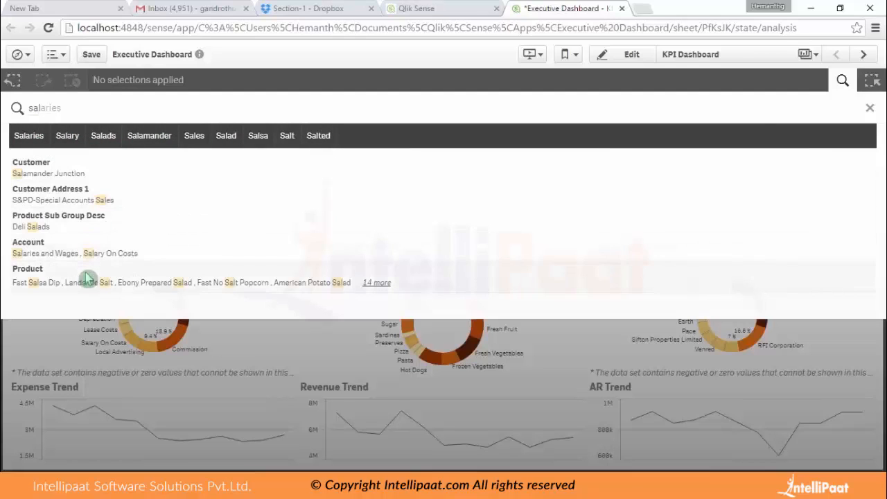
click(43, 175)
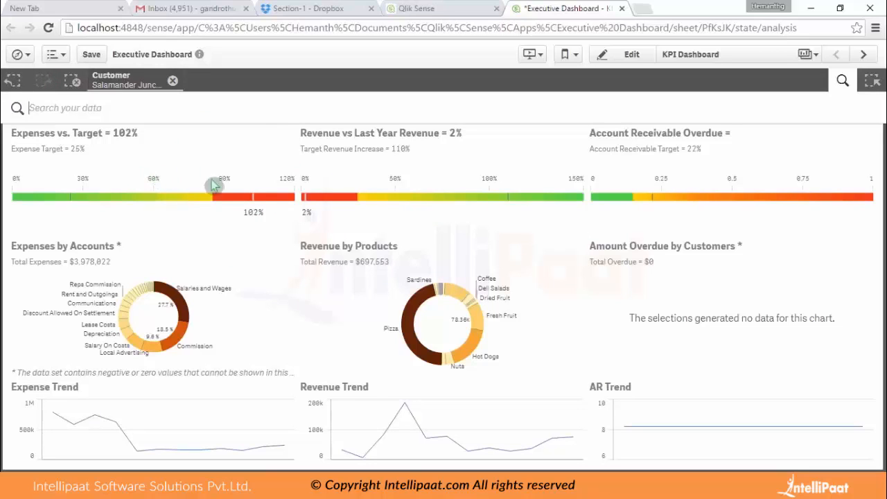
click(74, 83)
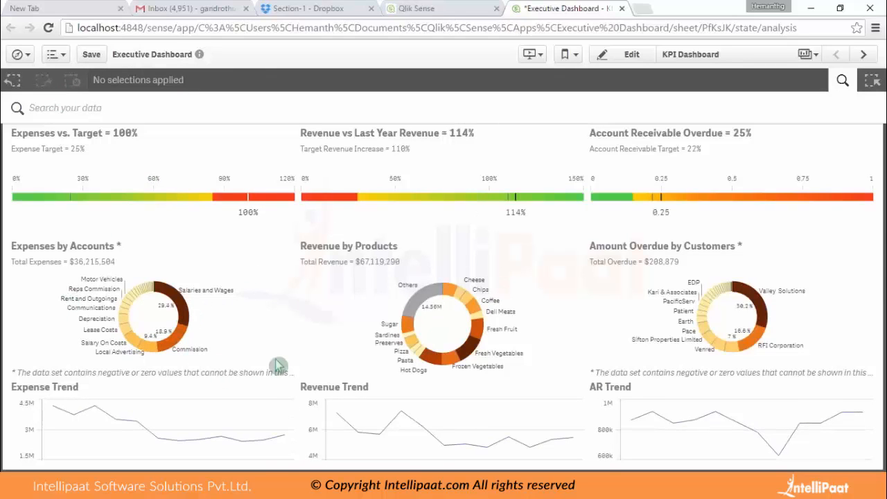
Filter Expenses by Accounts to Local Advertising, Commission and Rent and Outgoings, confirm the selection, and clear it.
click(153, 350)
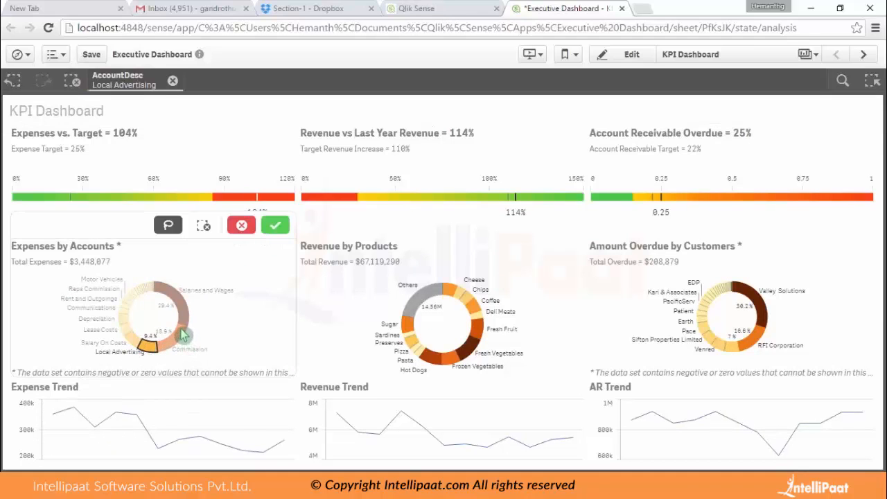
click(183, 335)
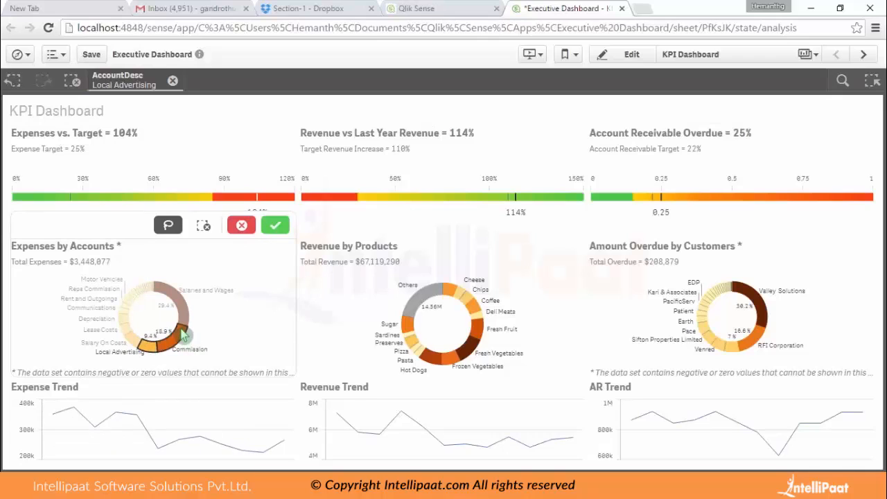
click(124, 307)
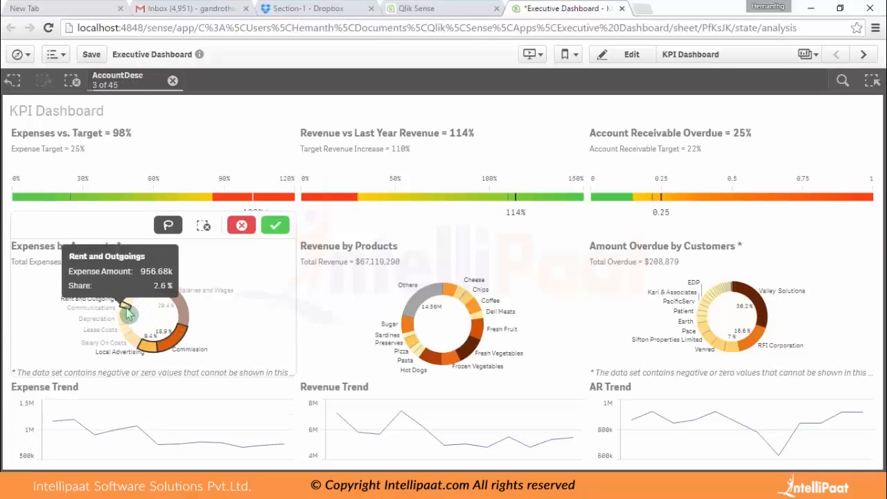
click(276, 228)
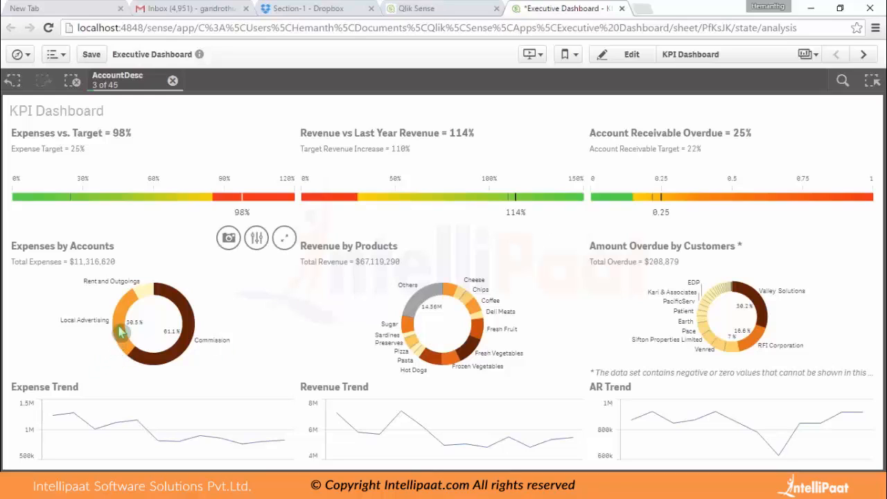
click(72, 81)
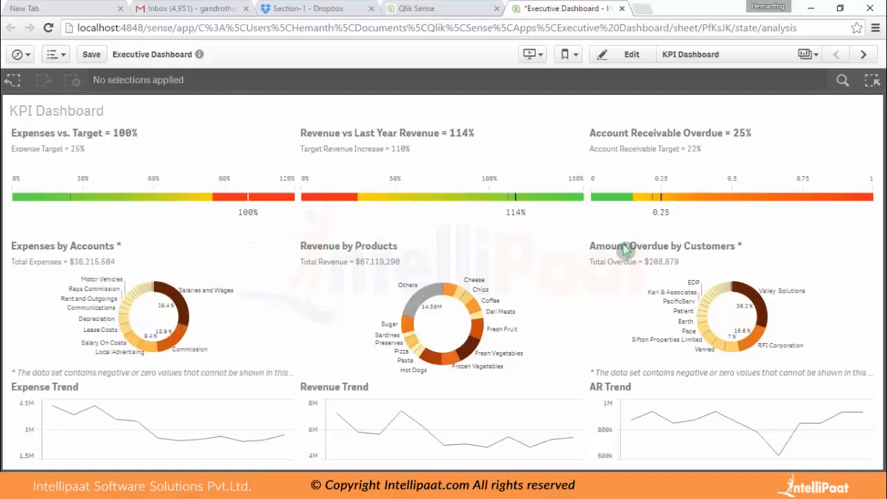
Go to the Sales Analysis sheet, filter the Segment field by Alternative, and clear the selection.
click(862, 56)
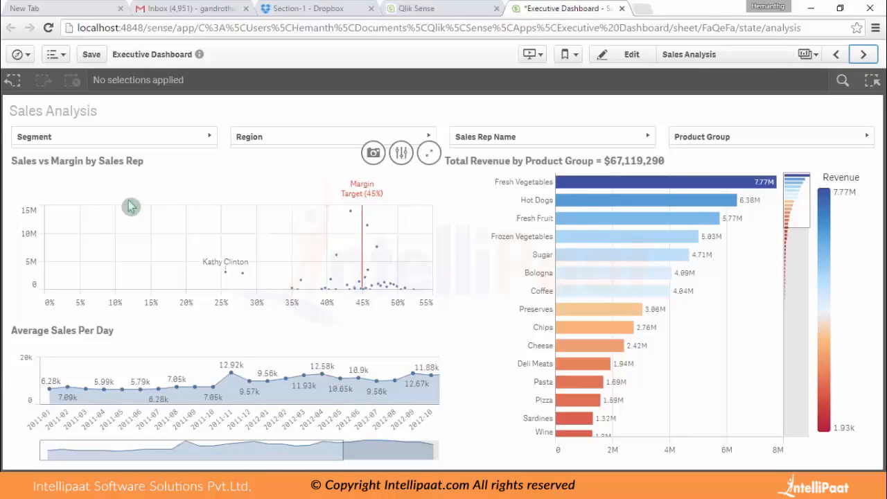
click(201, 140)
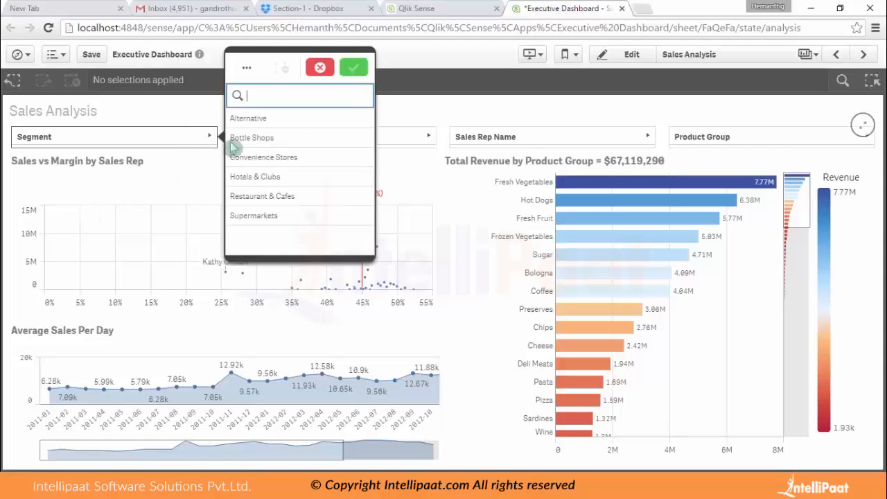
click(263, 122)
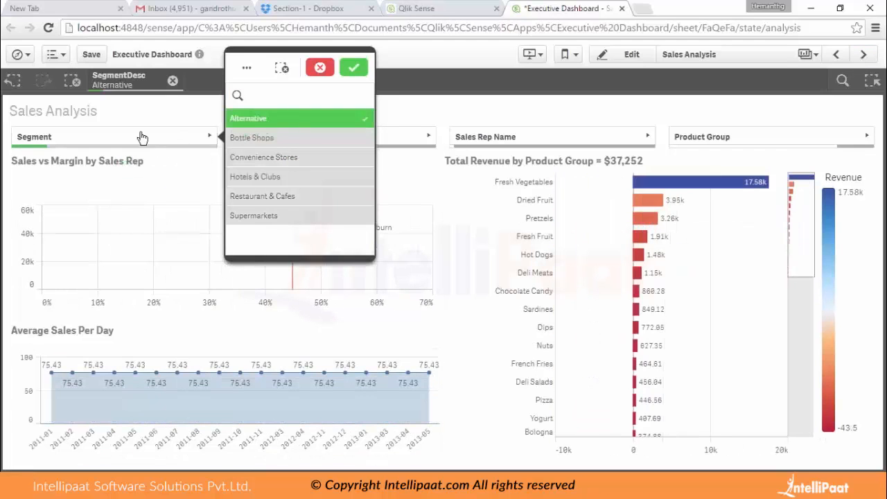
click(352, 70)
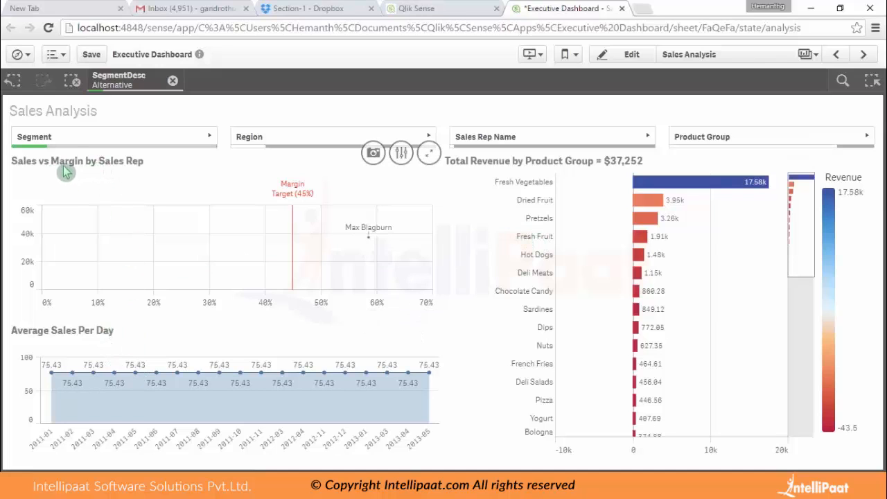
click(74, 83)
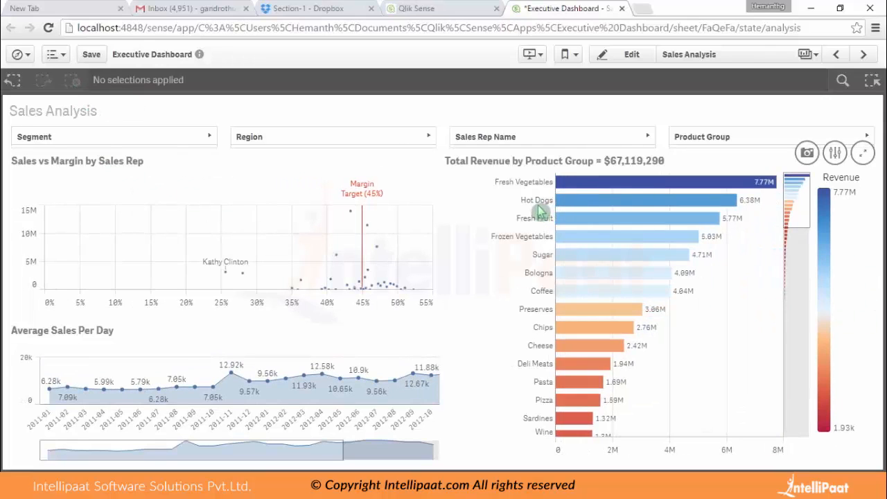
Filter Total Revenue by Product Group to Hot Dogs through Preserves and Average Sales Per Day to 2012-05 through 2012-07, then clear all selections.
drag(536, 201, 544, 319)
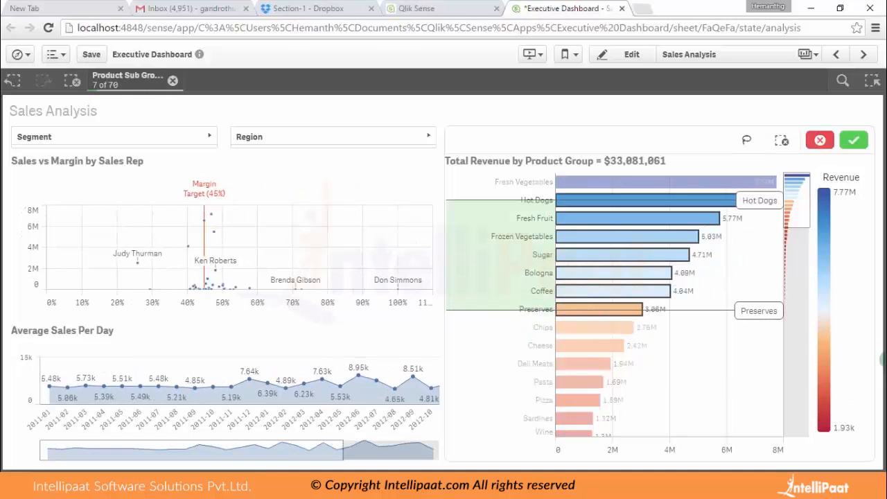
click(859, 140)
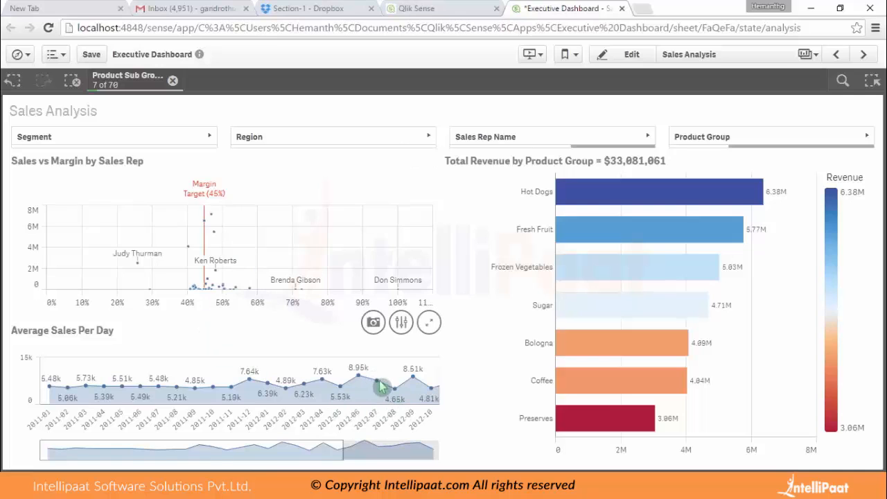
mouse_move(369, 374)
mouse_down()
mouse_move(340, 381)
mouse_move(368, 397)
mouse_move(381, 383)
mouse_move(370, 372)
mouse_up()
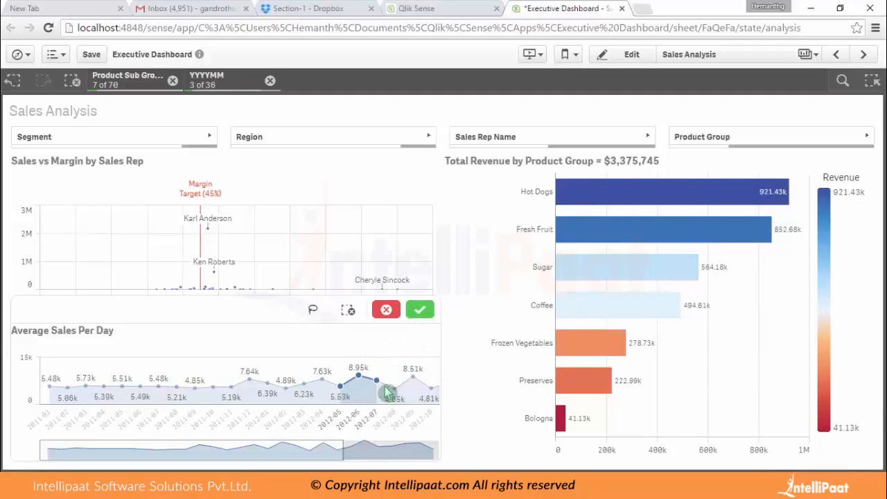
click(419, 311)
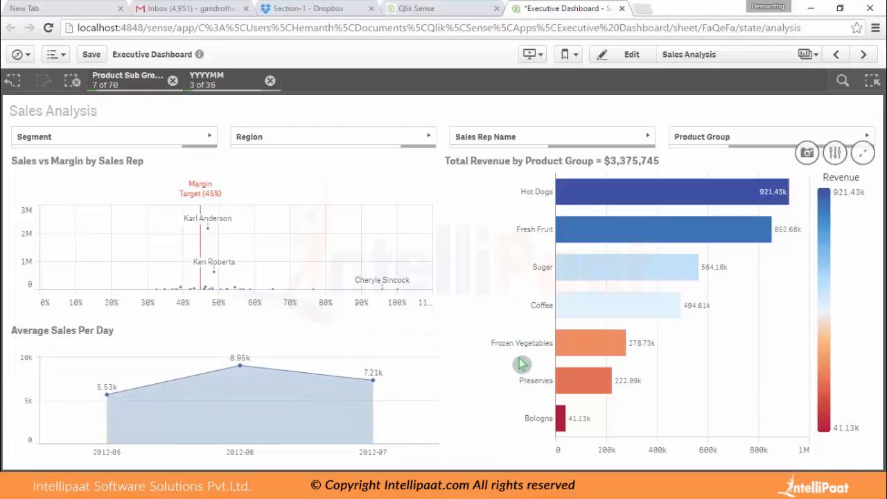
click(74, 81)
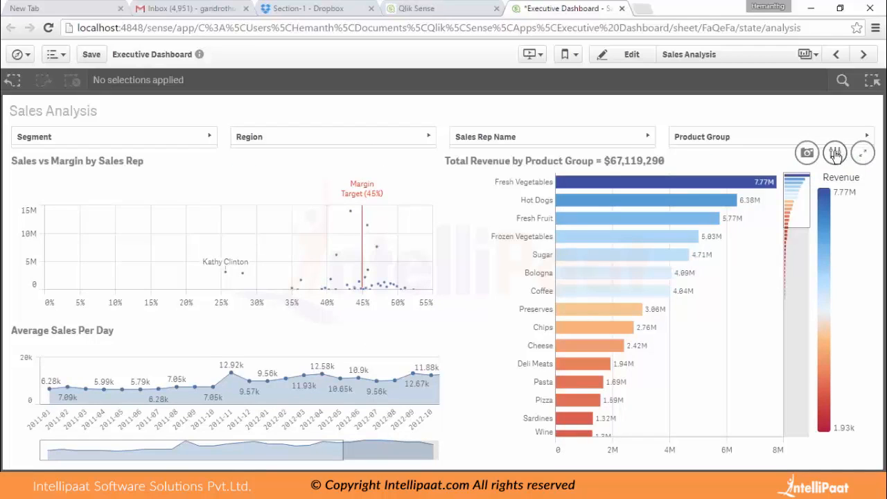
Explore Total Revenue by Product Group with coloring by measure in the stepped orange scheme, by dimension, and in a single color.
click(835, 154)
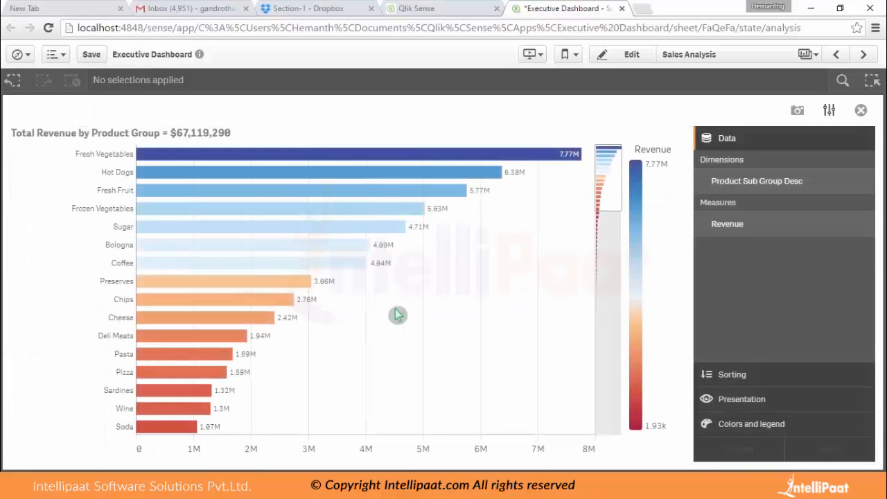
click(781, 428)
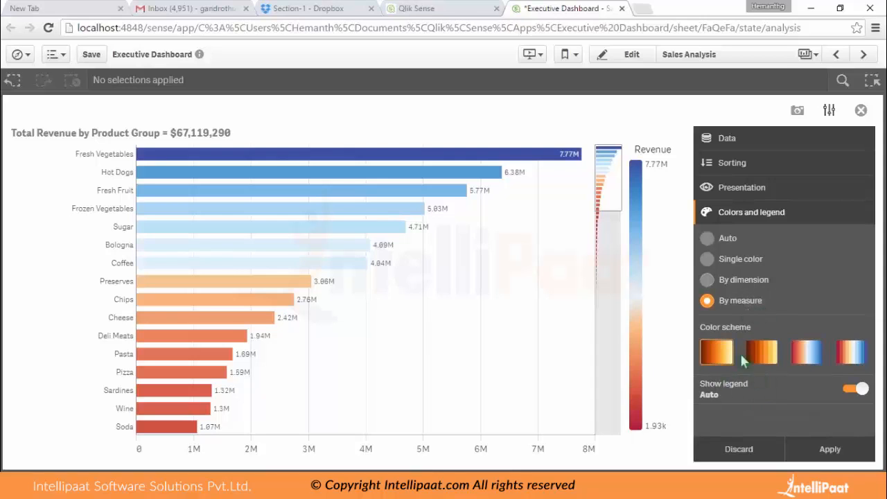
click(776, 353)
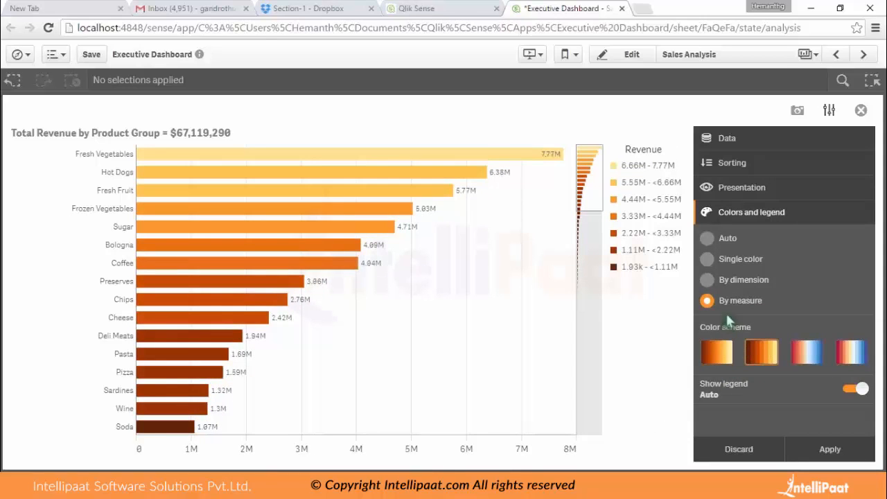
click(734, 284)
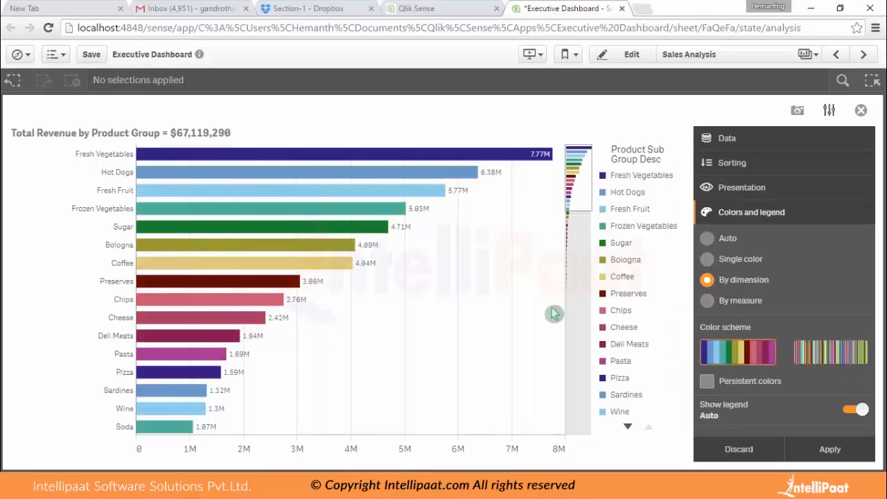
click(745, 260)
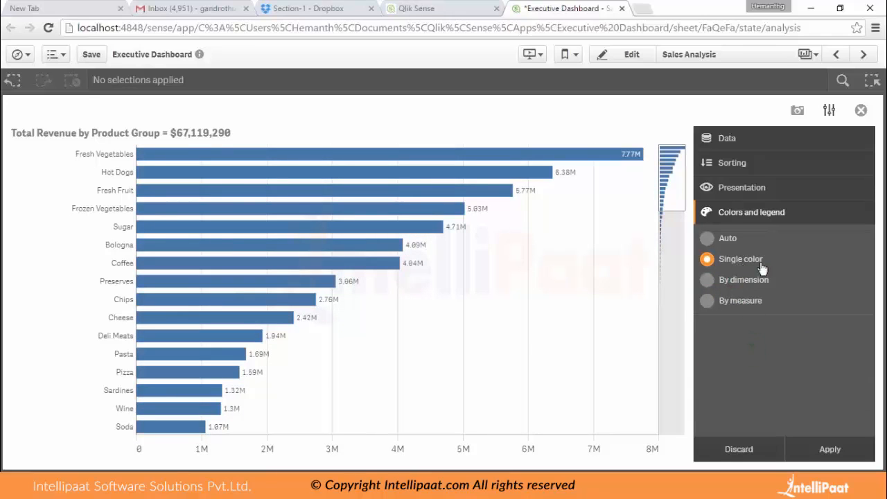
Try vertical bars on the revenue chart, switch Revenue sorting to Ascending and back to Descending, and view its data fields.
click(743, 194)
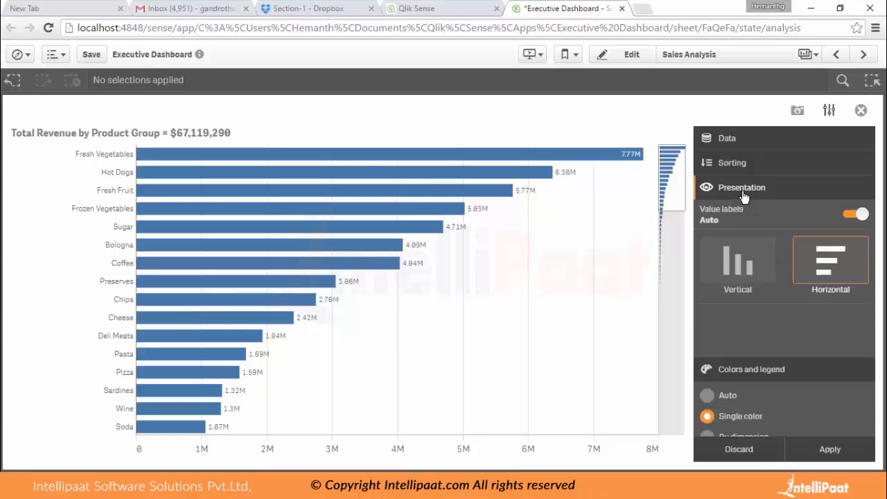
click(743, 267)
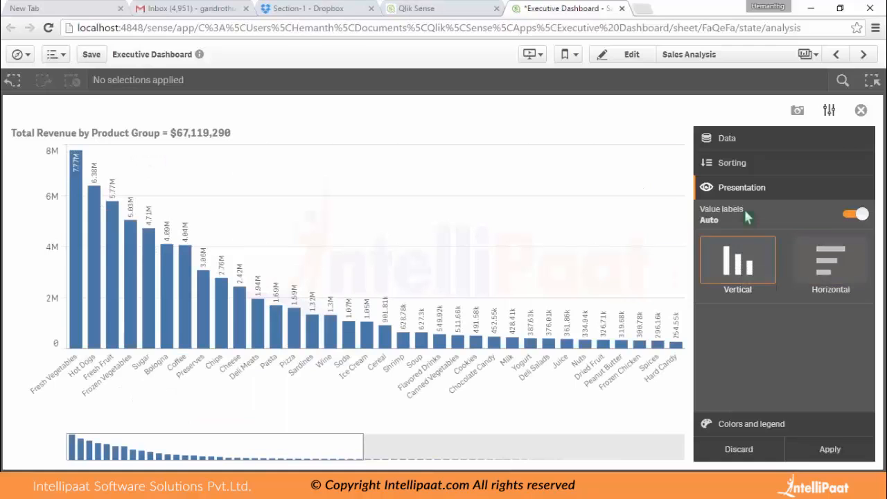
click(736, 165)
click(759, 193)
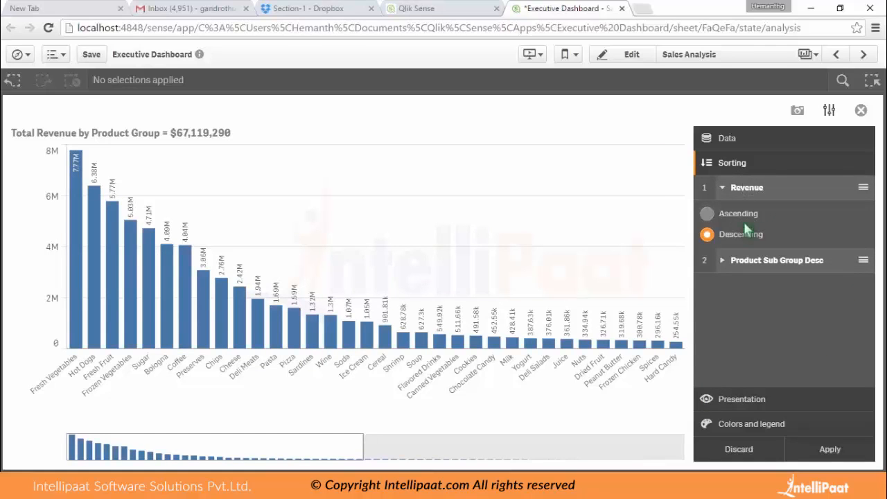
click(739, 215)
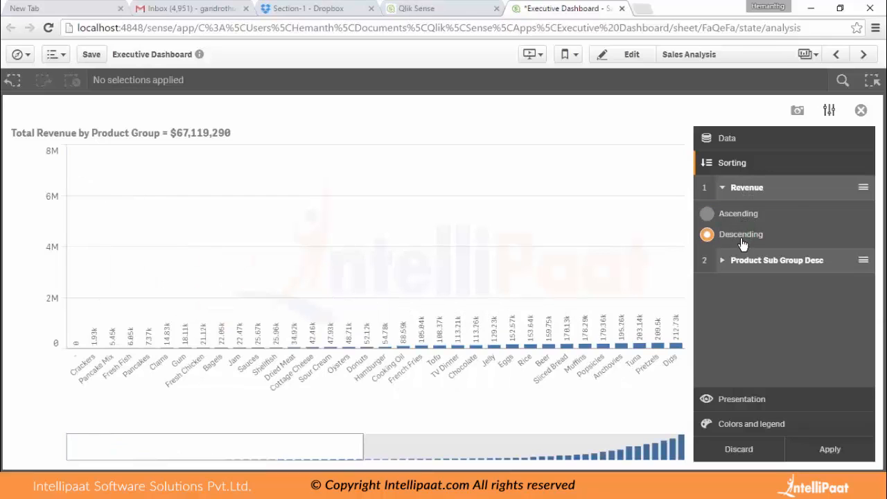
click(744, 143)
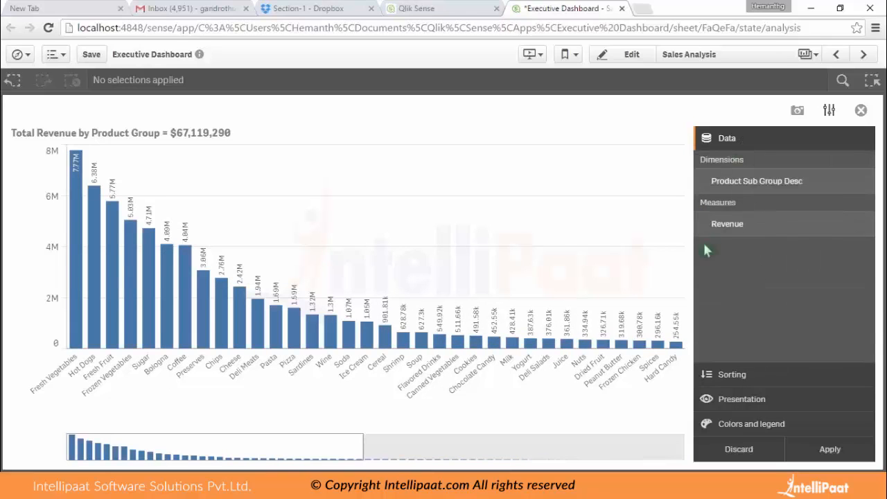
Cancel applying the chart changes, discard them, and return to the Sales Analysis sheet.
click(829, 450)
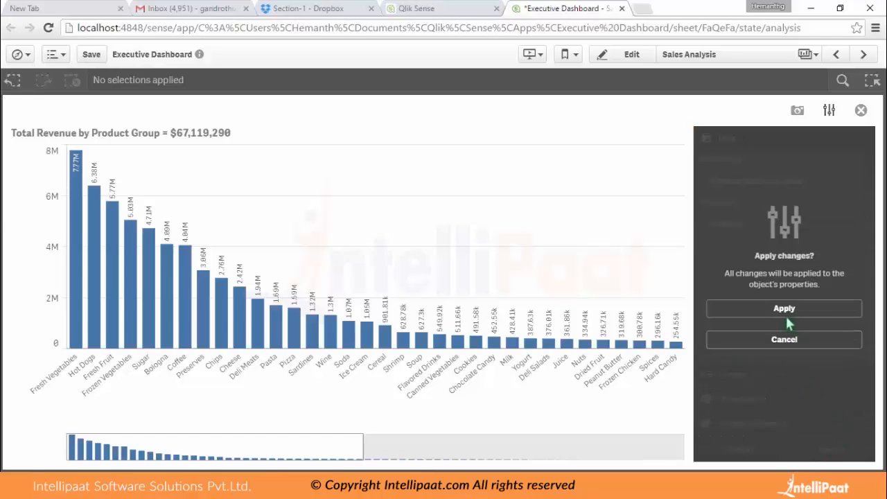
click(738, 339)
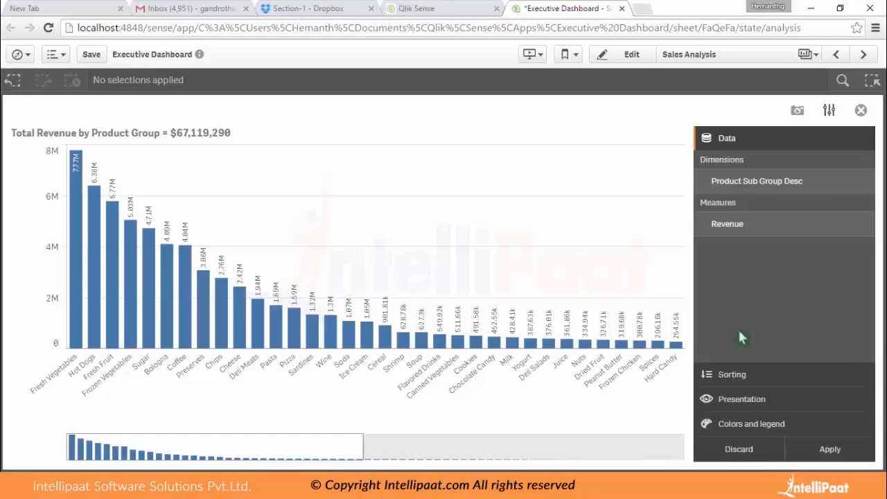
click(740, 449)
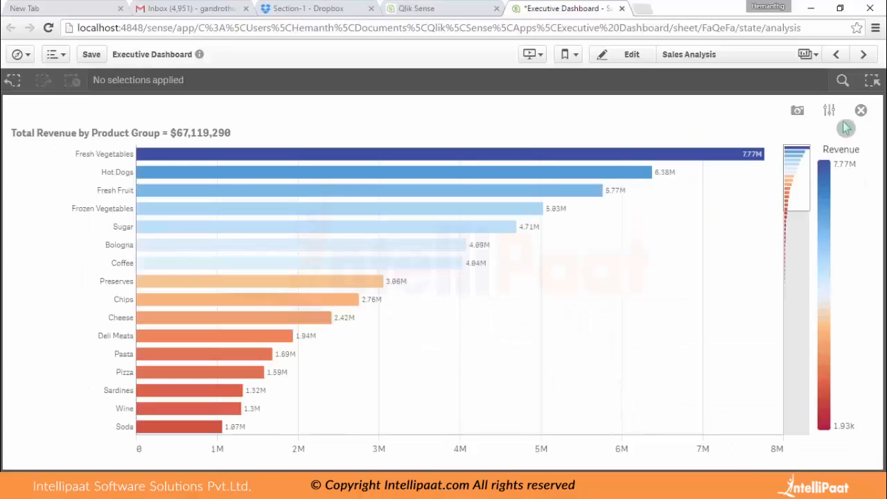
click(861, 110)
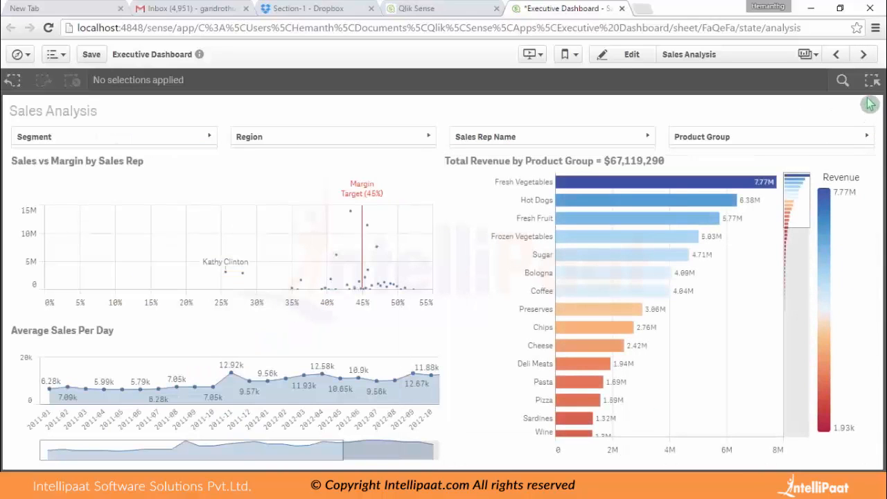
Go to the Account Receivable Analysis sheet and filter the Revenue by Sales Rep treemap by Restaurant & Cafes and one of its sales reps.
click(864, 55)
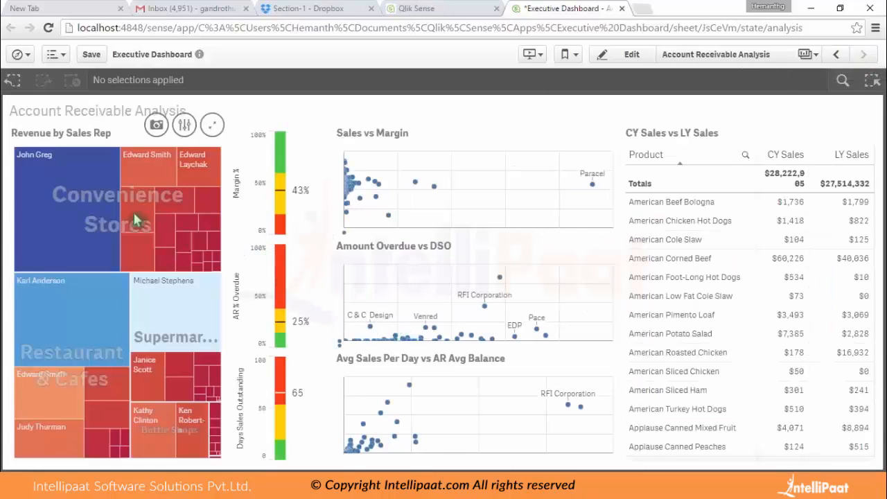
mouse_move(95, 218)
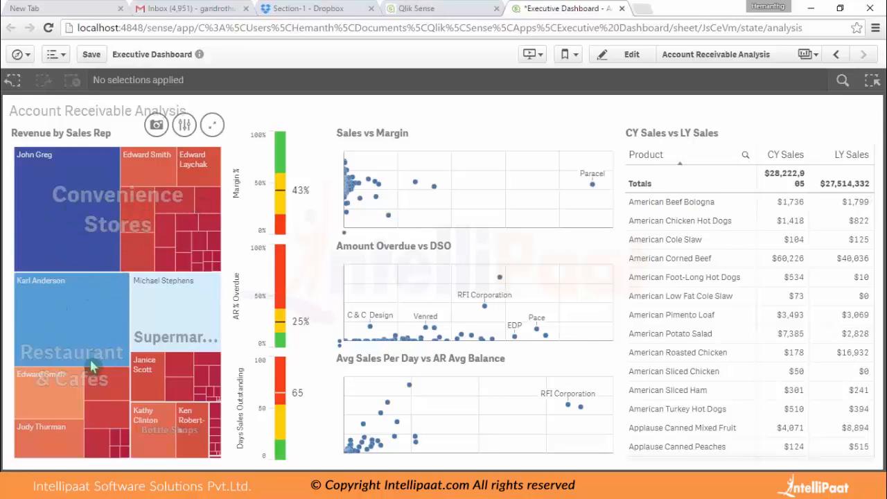
click(73, 338)
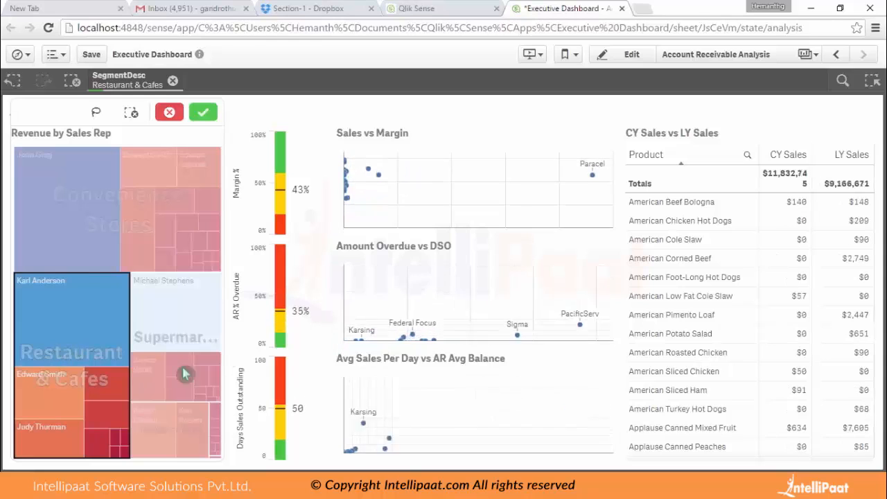
click(203, 112)
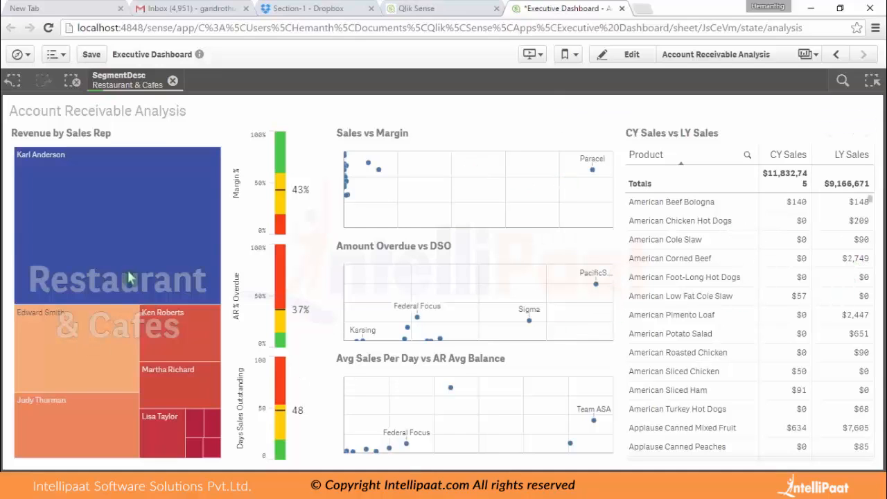
click(189, 352)
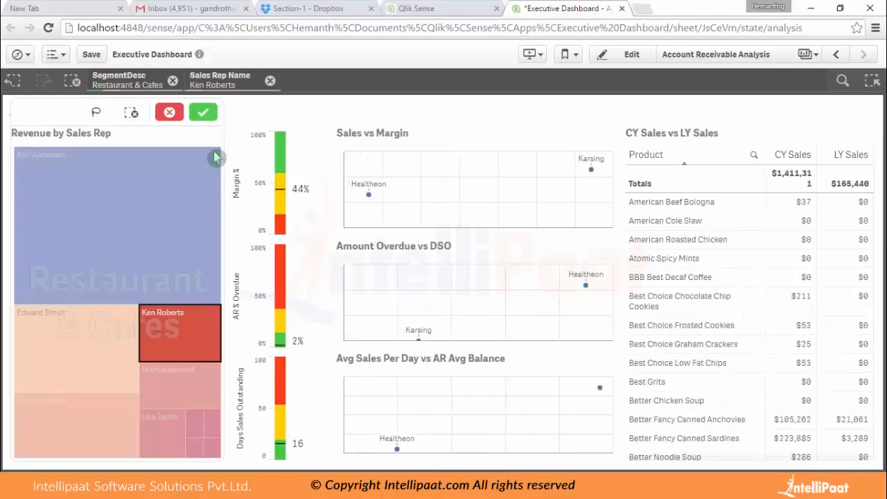
click(203, 114)
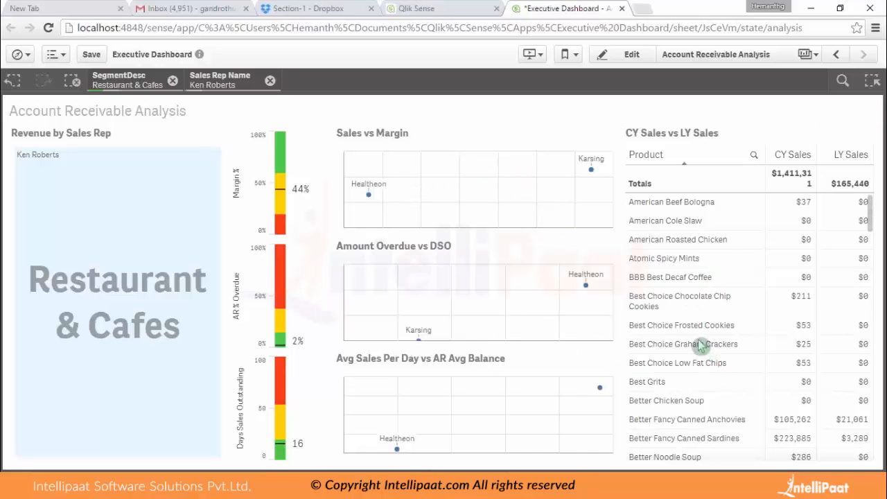
Filter the CY Sales vs LY Sales table by American Cole Slaw, confirm it, and clear all selections.
click(692, 223)
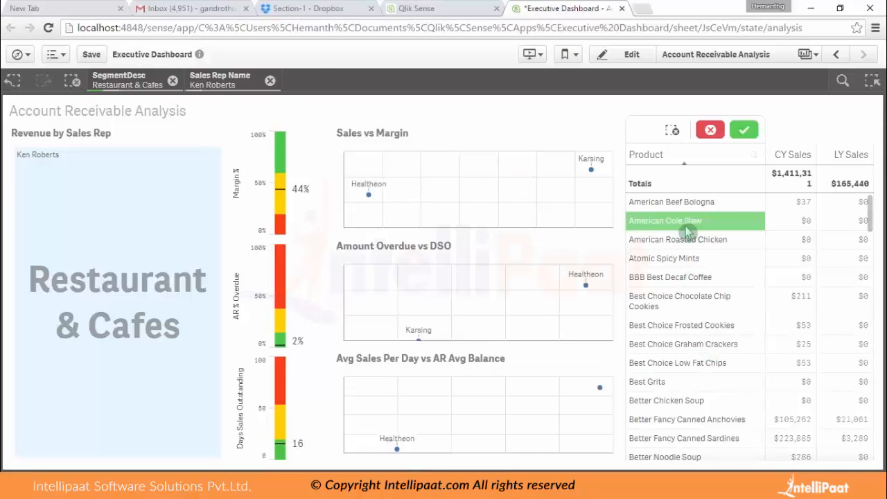
click(743, 131)
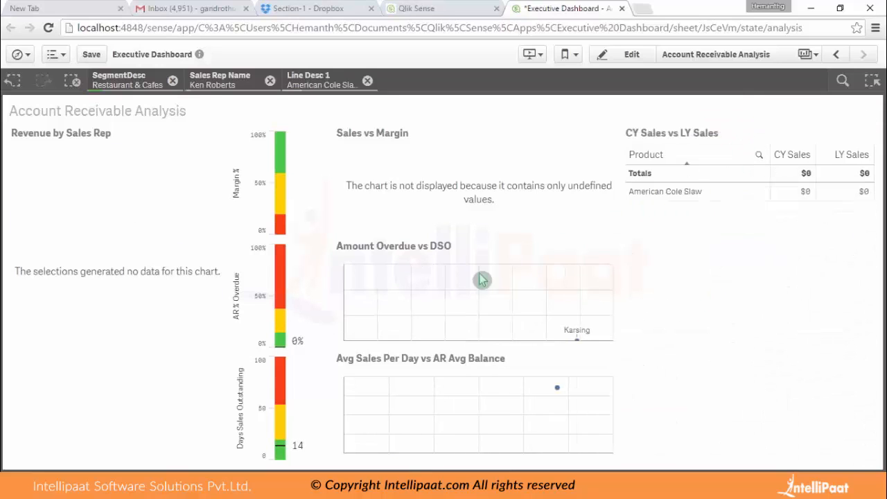
click(70, 82)
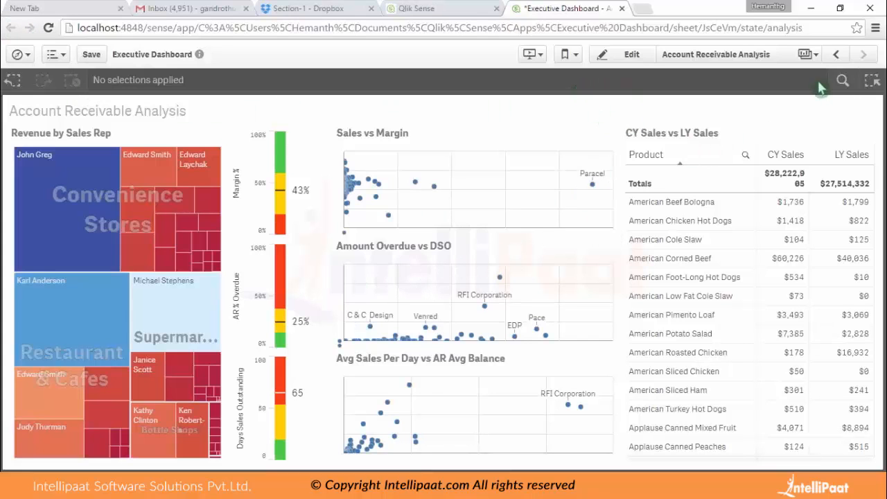
Return to the KPI Dashboard sheet and take snapshots of the Revenue by Products and Revenue Trend charts.
click(835, 54)
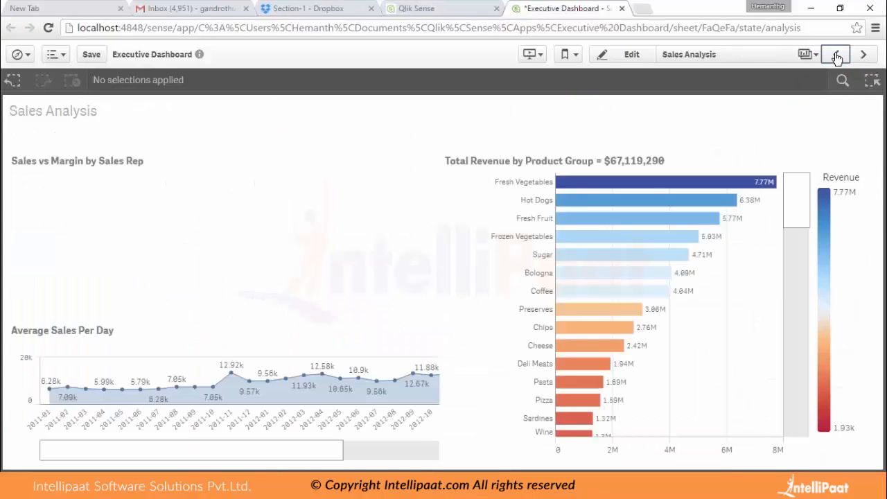
click(835, 55)
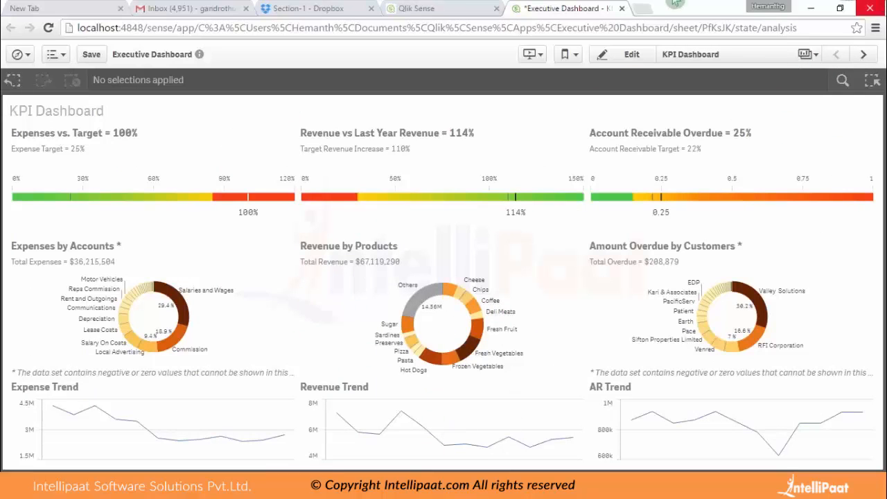
mouse_move(445, 301)
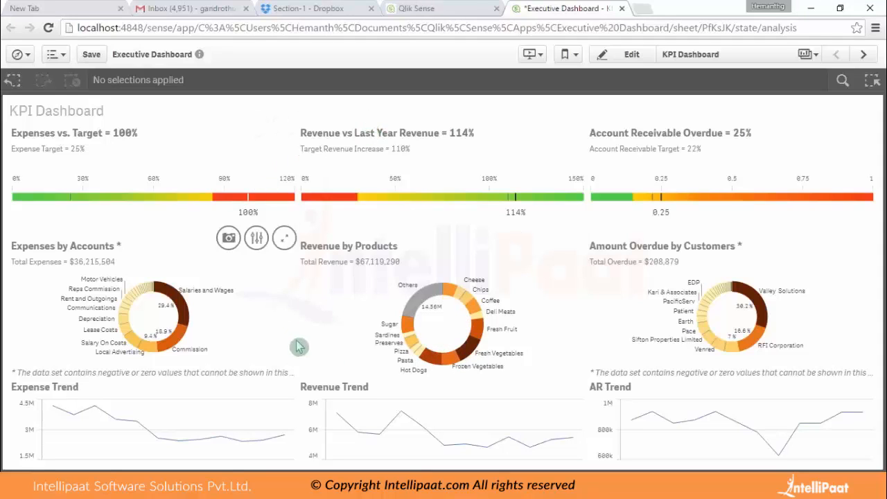
mouse_move(491, 334)
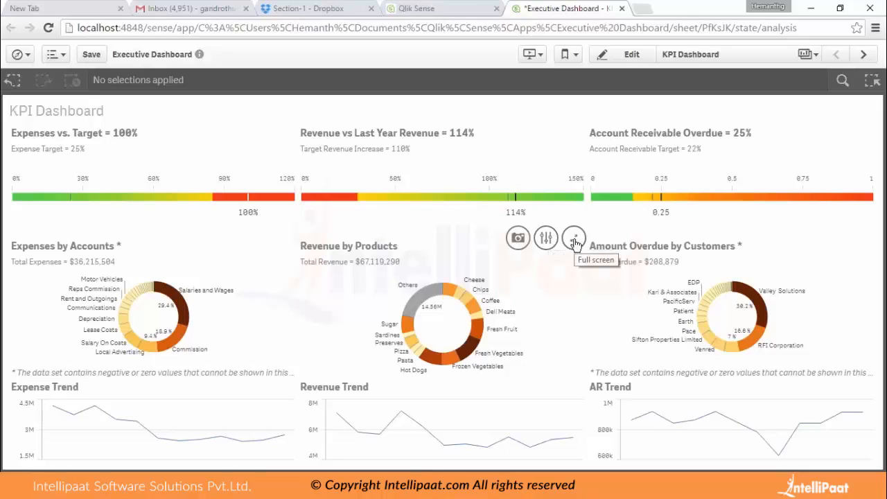
click(519, 240)
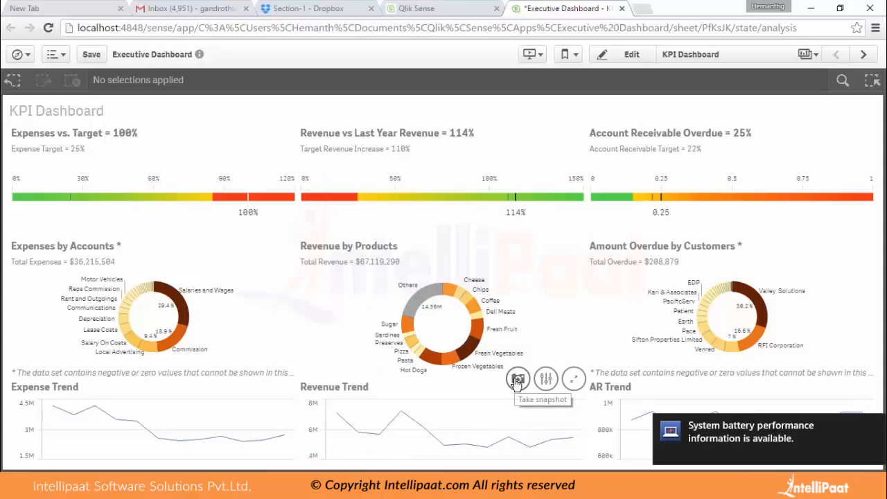
click(517, 380)
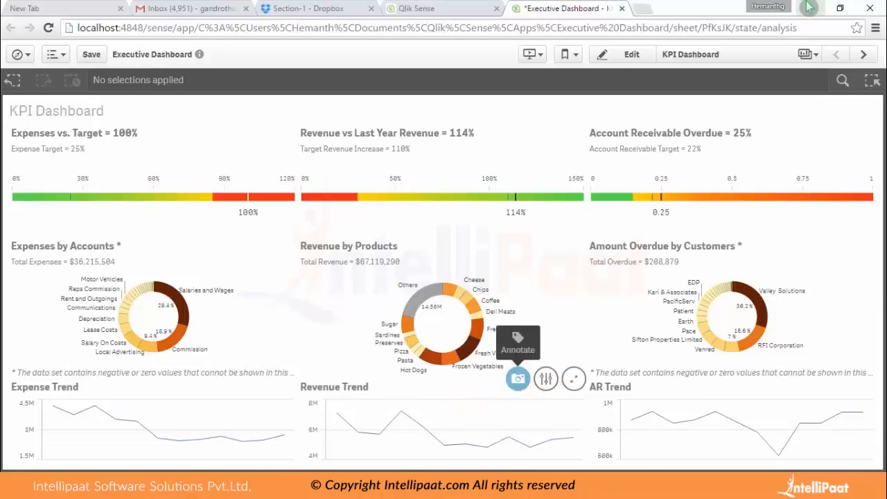
Title the new story Test and open it for editing.
click(530, 55)
click(410, 165)
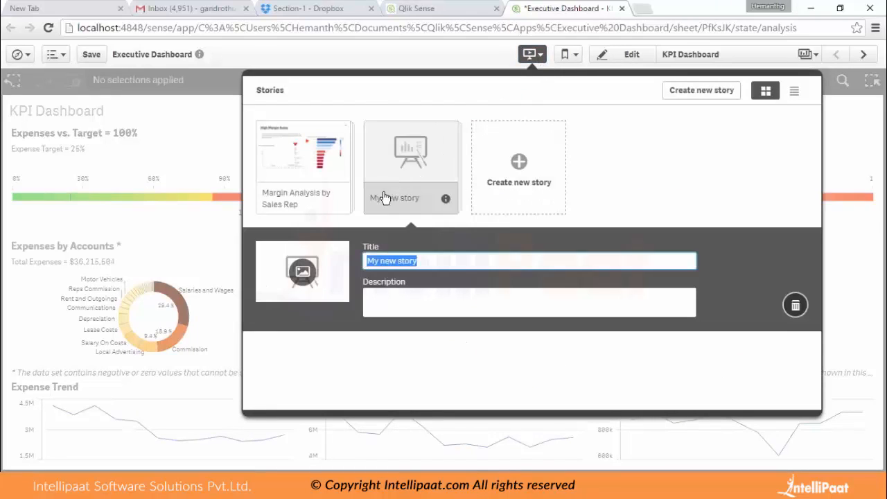
text(Test)
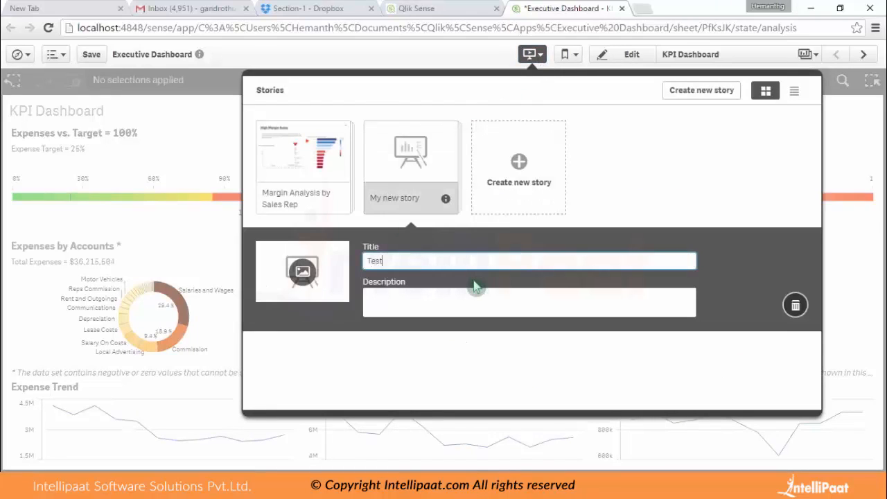
click(420, 169)
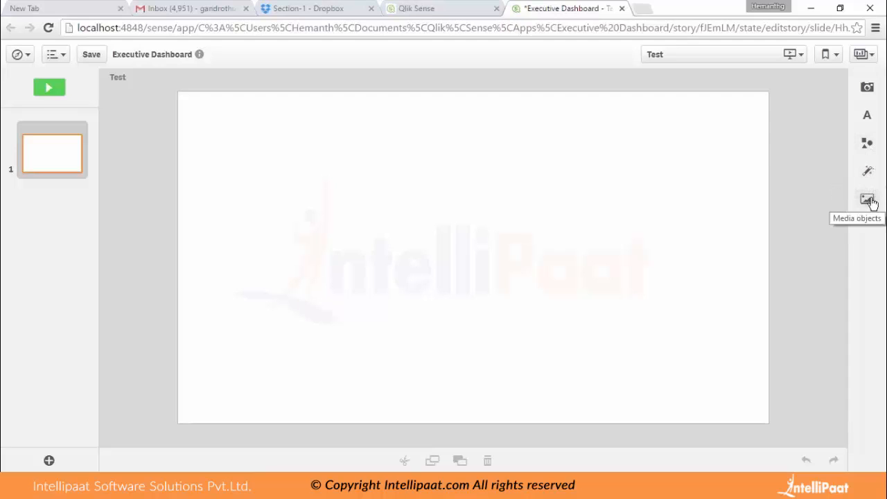
Add the Revenue by Products snapshot to the story slide and place it in the slide's upper-left area.
click(867, 90)
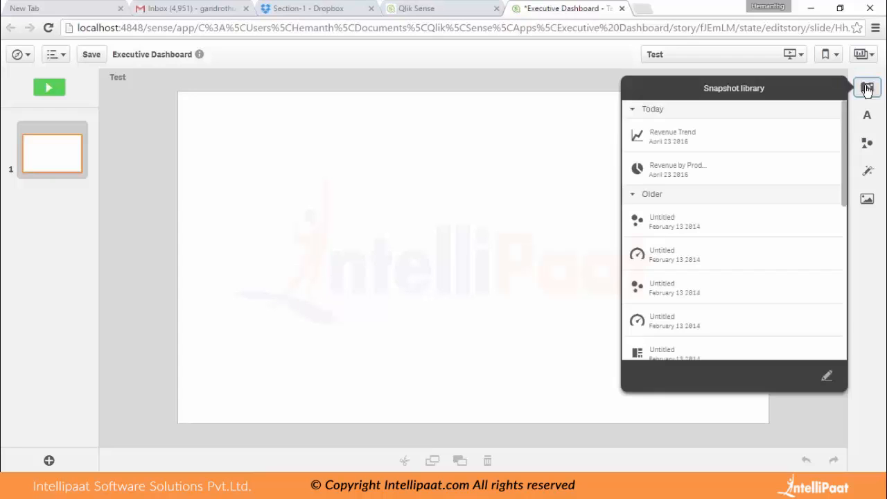
drag(672, 171, 414, 231)
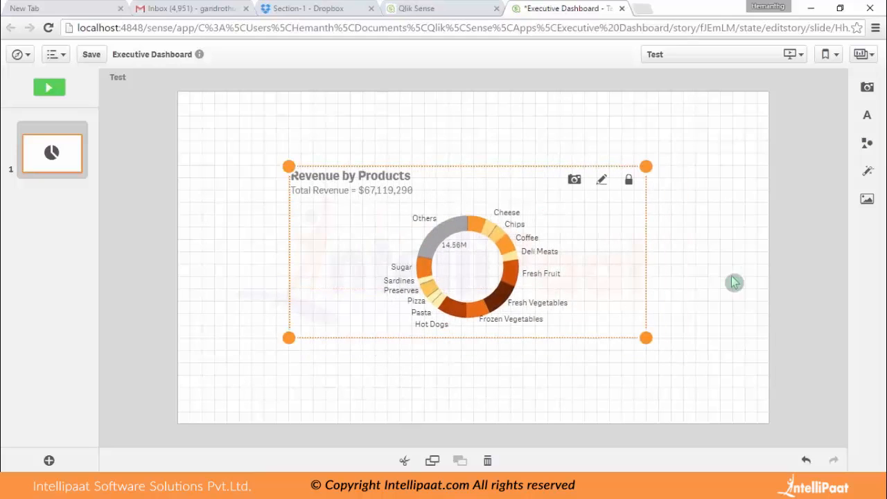
drag(580, 240, 491, 201)
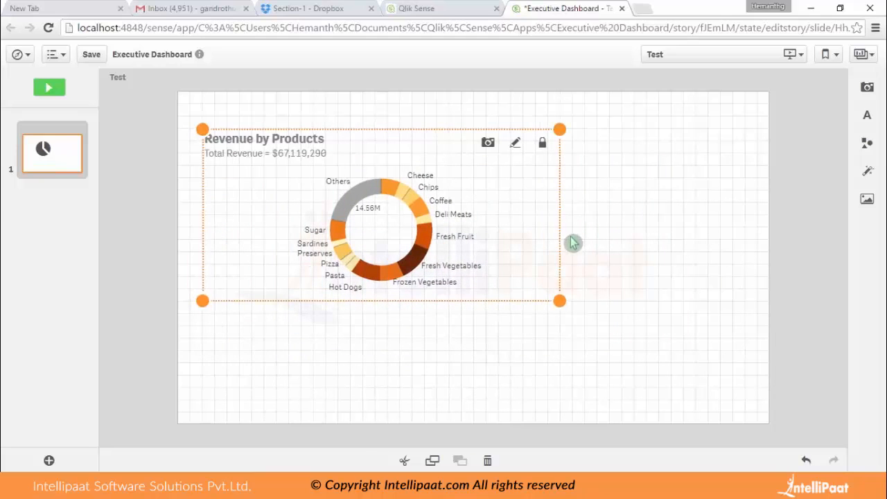
Add the Revenue Trend snapshot below the Revenue by Products chart and enlarge it to about the same width.
click(865, 88)
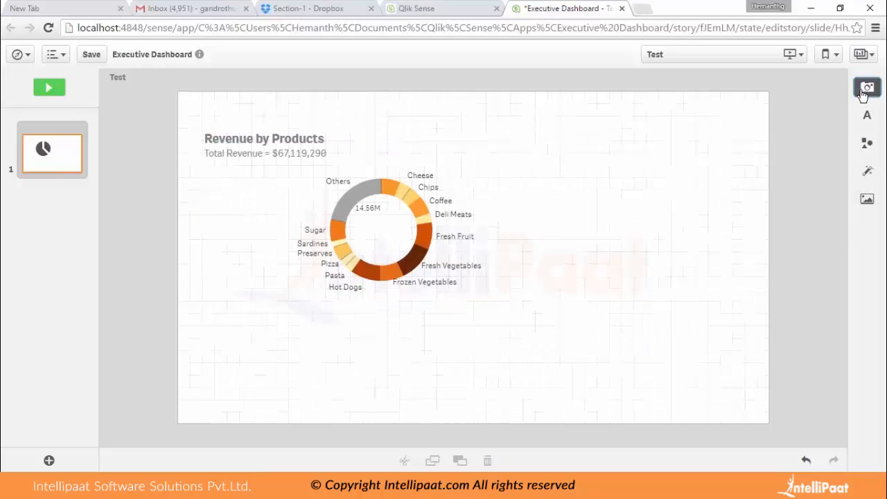
drag(670, 139, 378, 365)
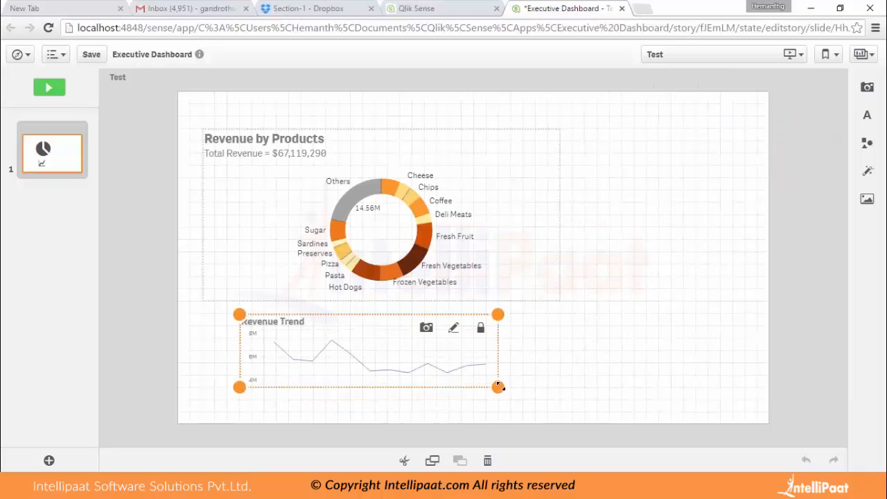
drag(498, 387, 673, 414)
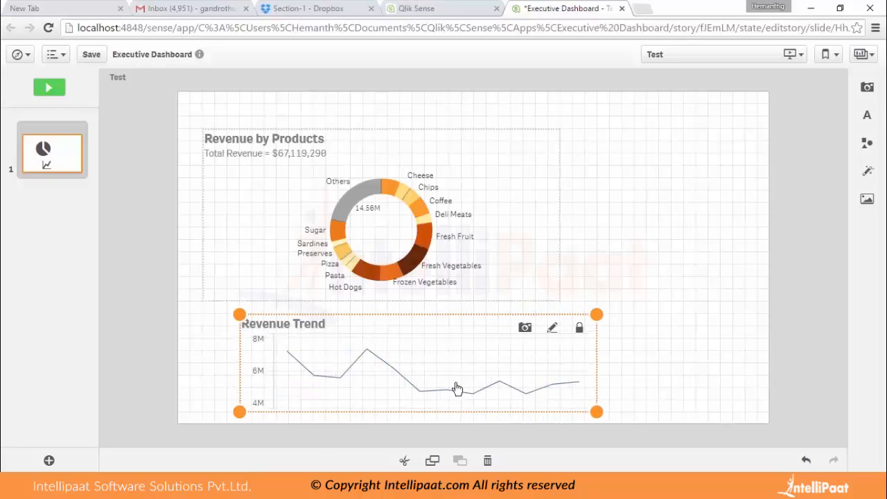
Reposition both charts so Revenue by Products sits at the slide's upper middle with Revenue Trend aligned directly below it.
drag(484, 179, 560, 151)
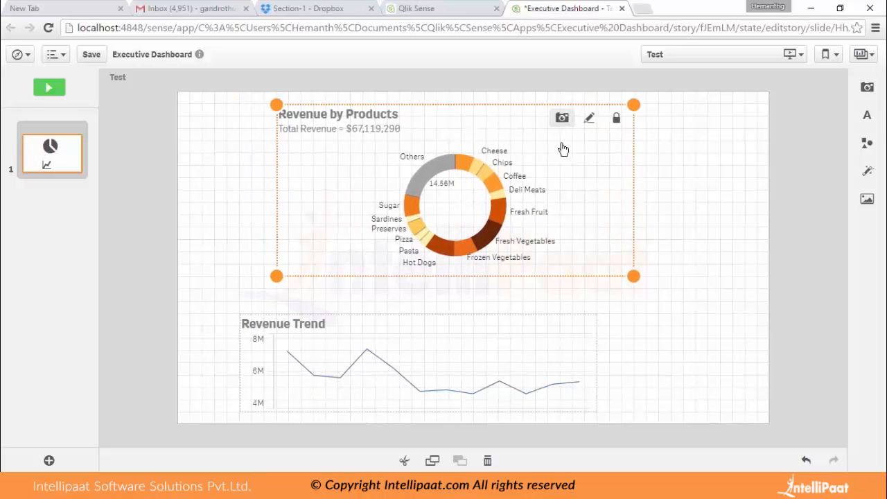
drag(519, 350, 557, 323)
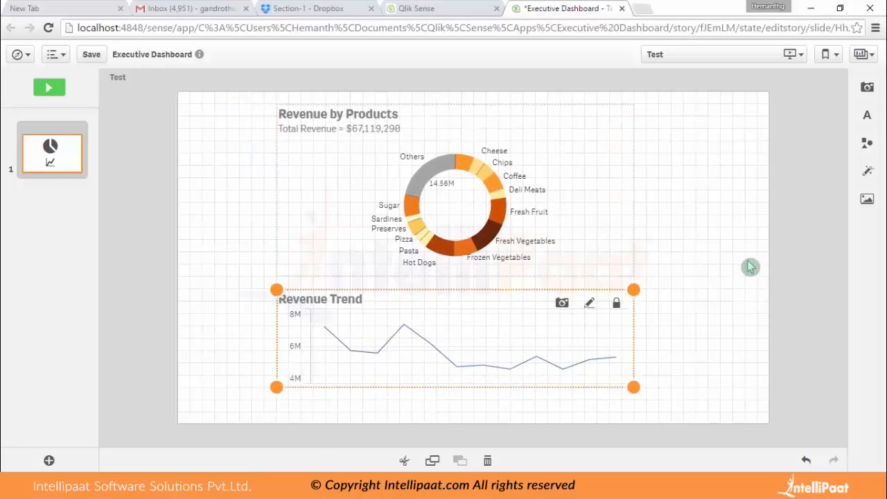
click(722, 206)
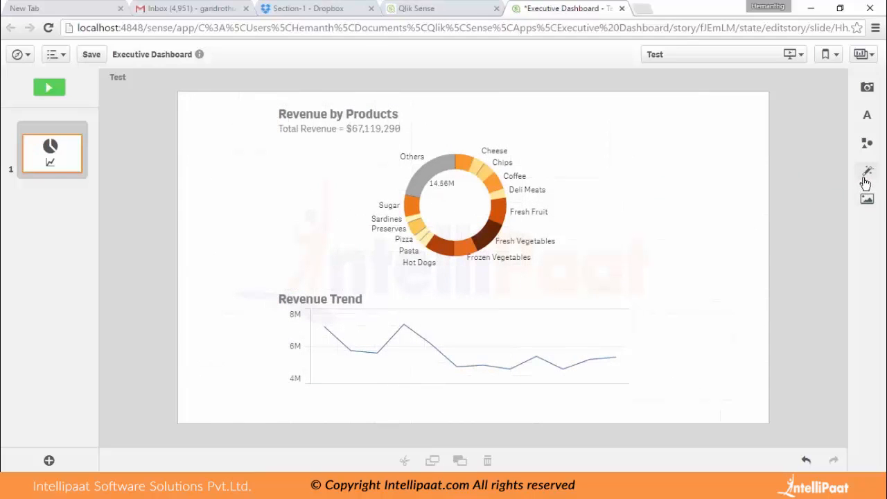
Apply the Highest value effect to the Revenue by Products chart on the slide.
click(867, 171)
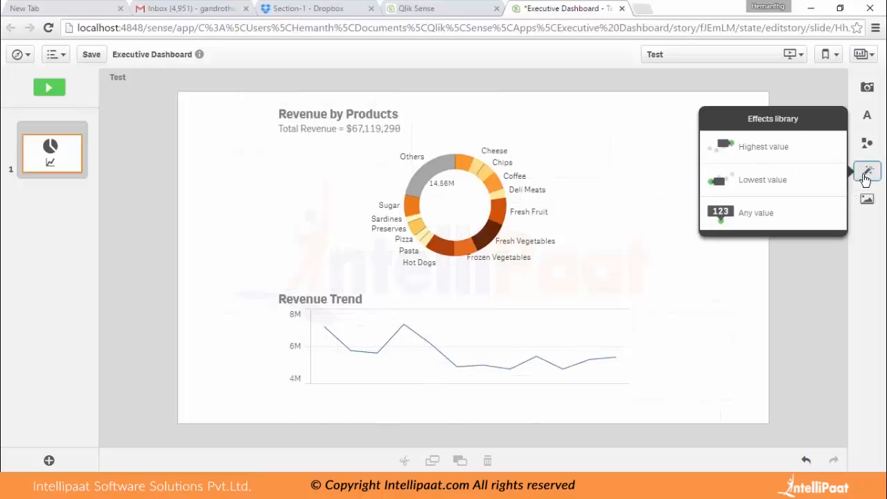
click(755, 152)
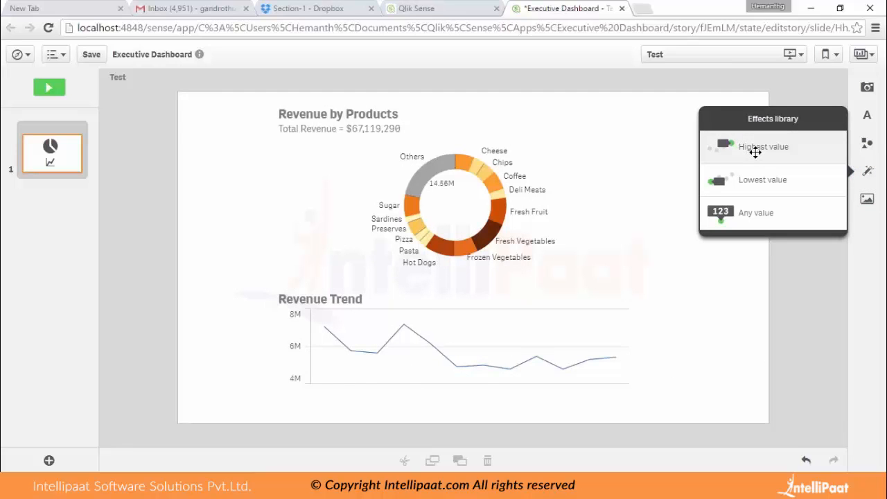
drag(752, 147, 541, 196)
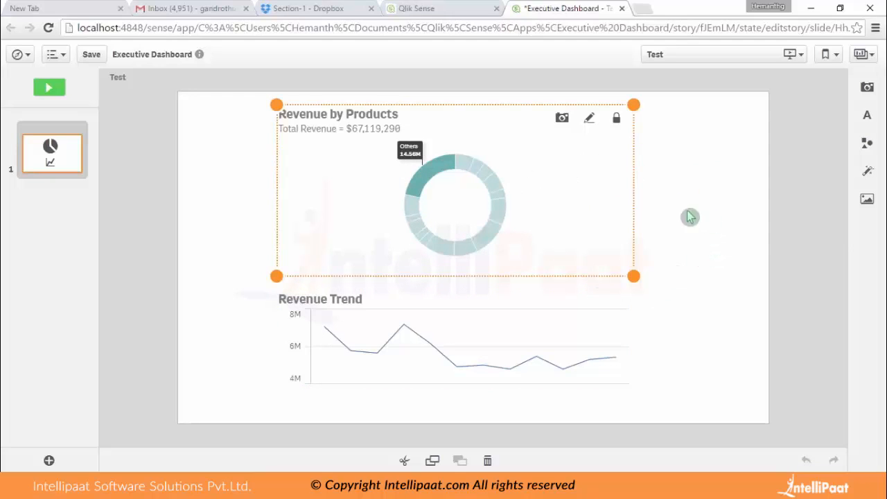
click(672, 230)
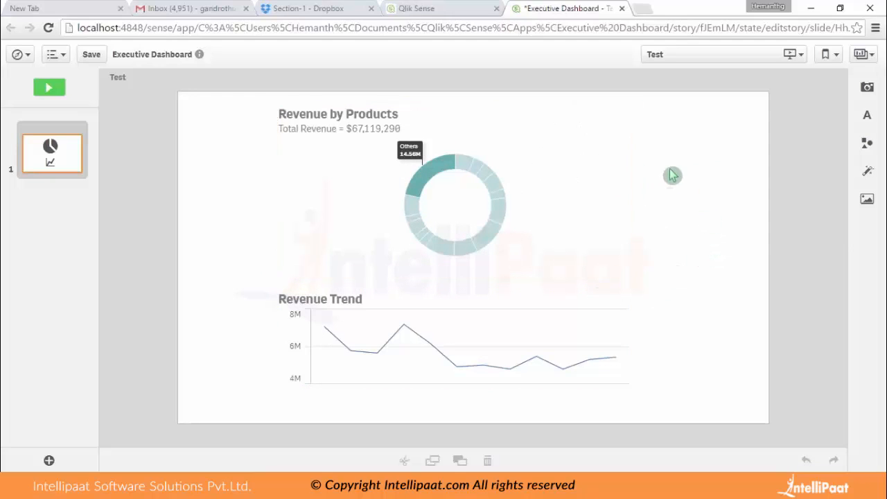
Export the story to PowerPoint with the slide size set to Standard 4:3.
click(21, 55)
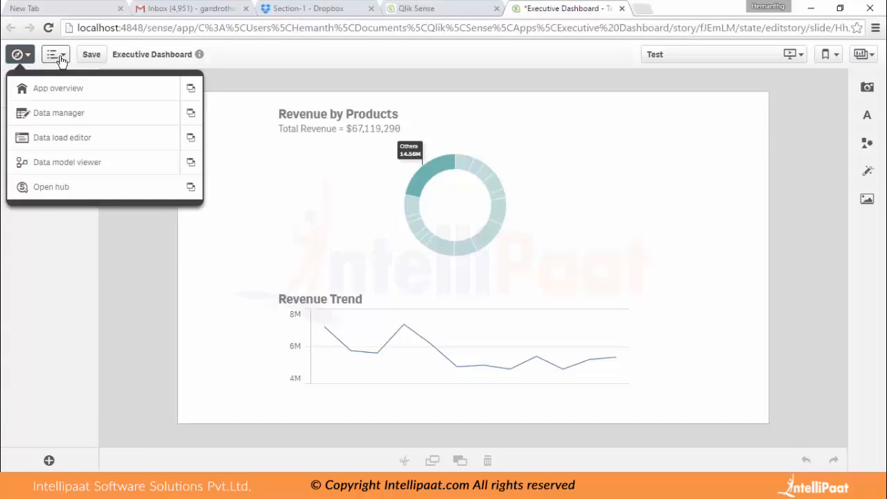
click(60, 59)
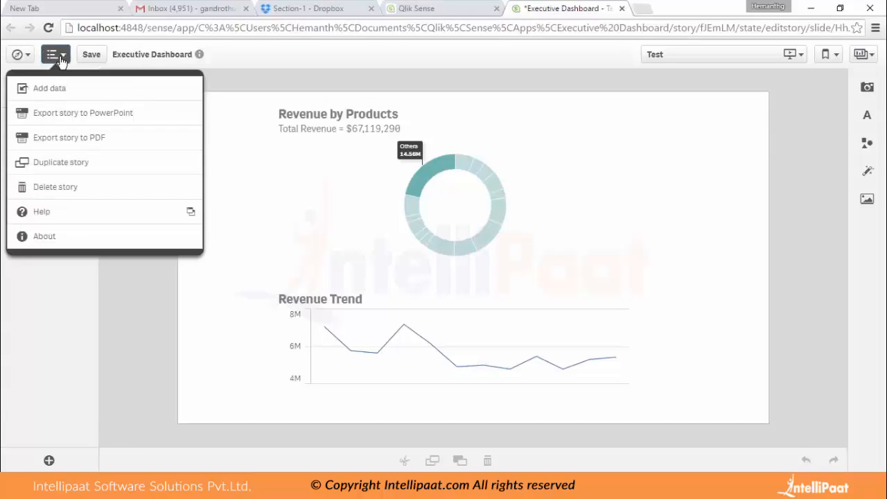
click(93, 118)
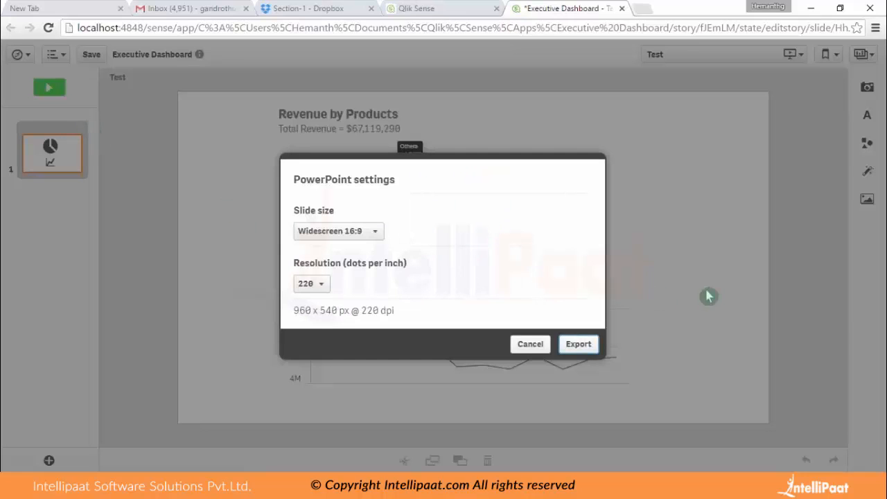
click(357, 231)
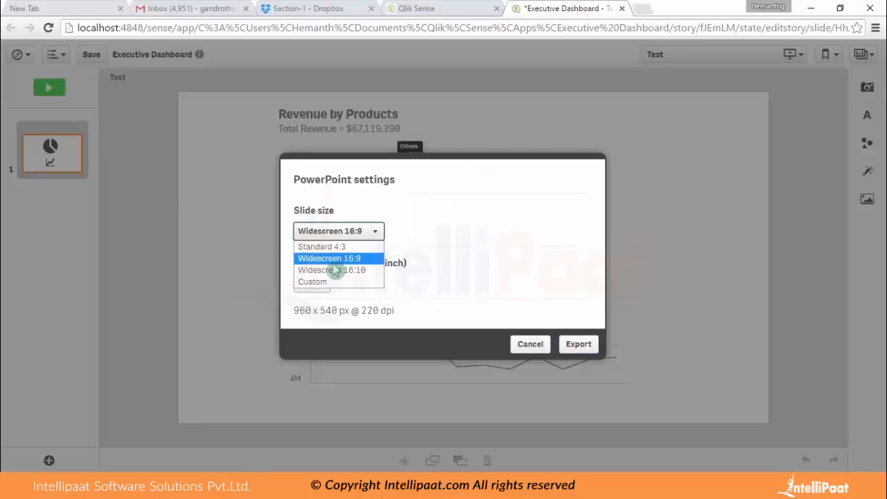
click(321, 246)
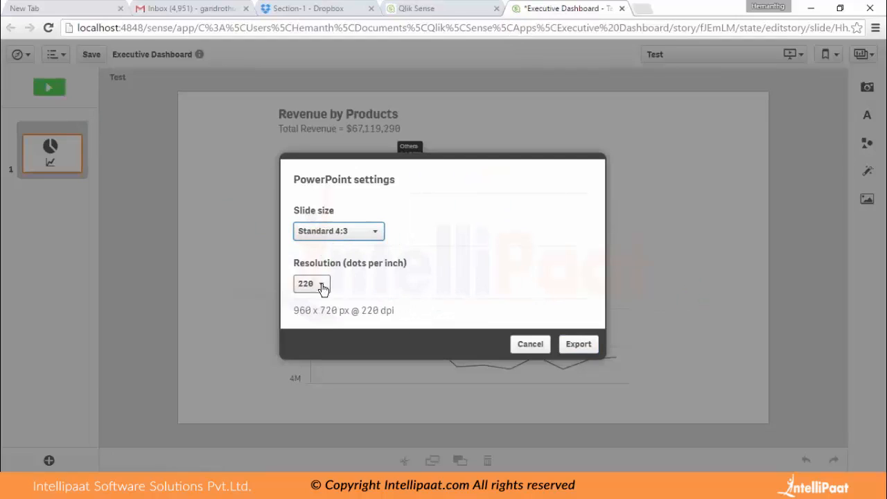
click(592, 342)
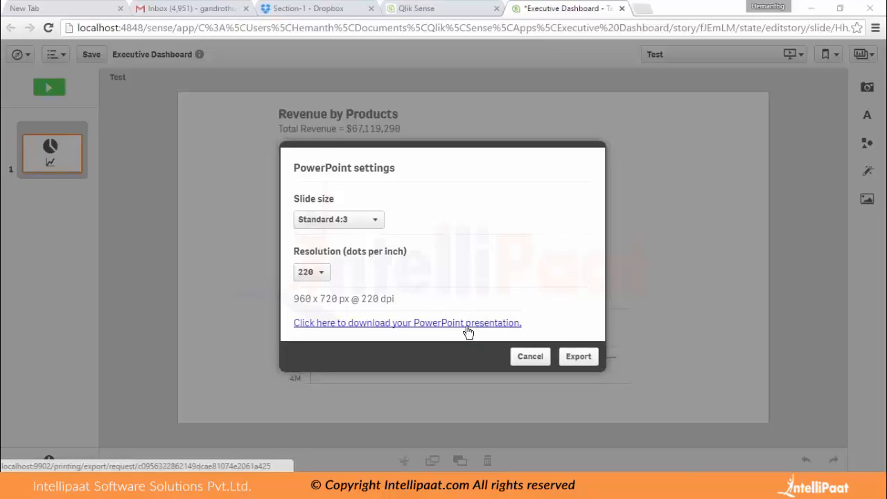
Download the exported presentation and view it in PowerPoint, returning to the Test story in Qlik Sense.
click(466, 326)
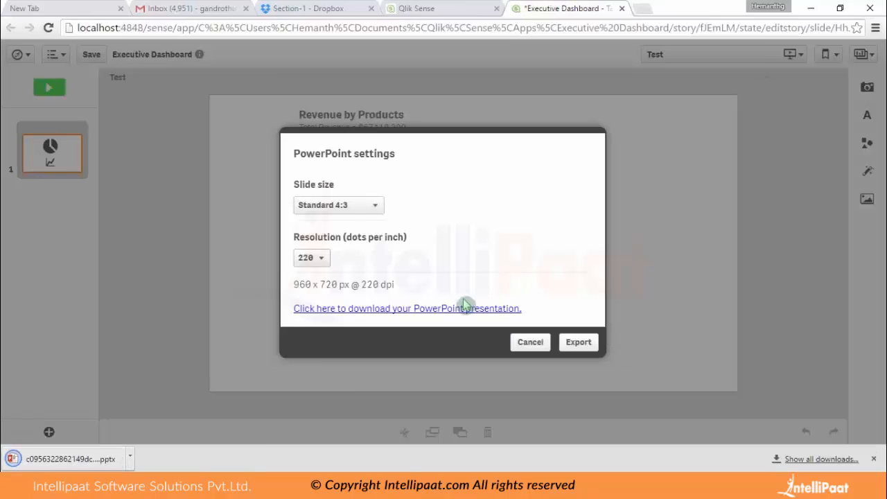
click(531, 343)
click(104, 459)
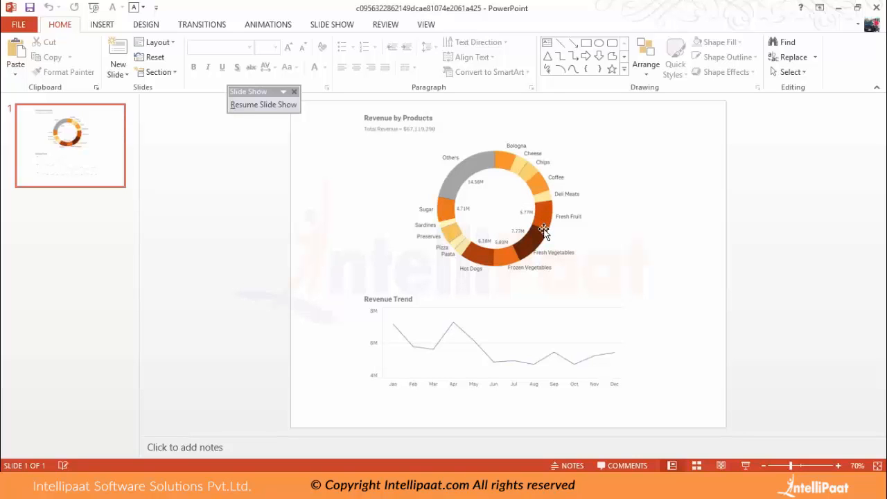
key(alt+Tab)
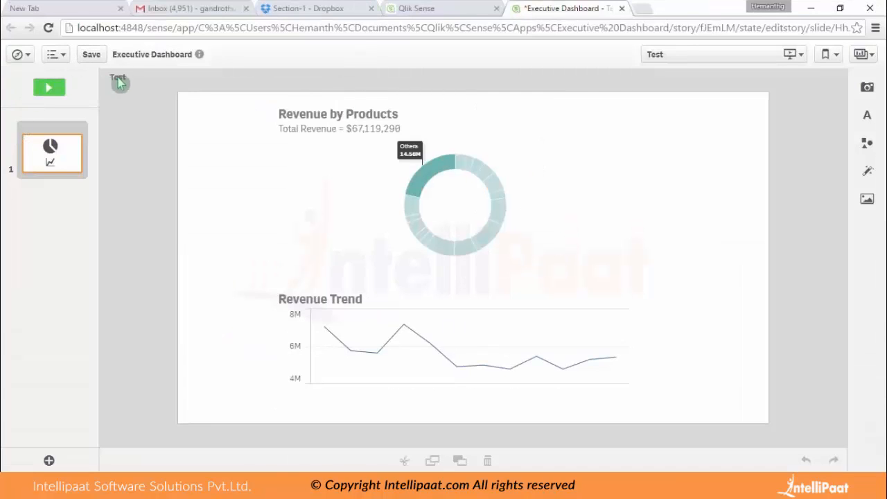
Save the app and, from the app overview, open the Test story's title and description for editing.
click(92, 55)
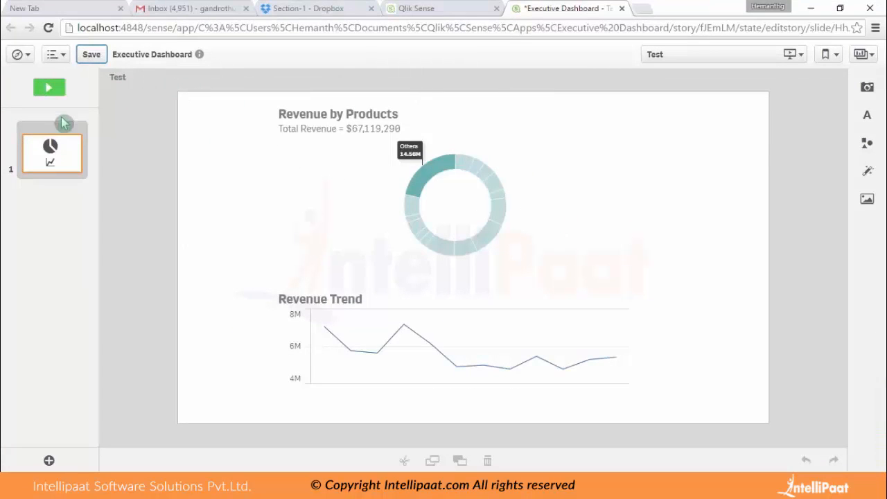
click(20, 55)
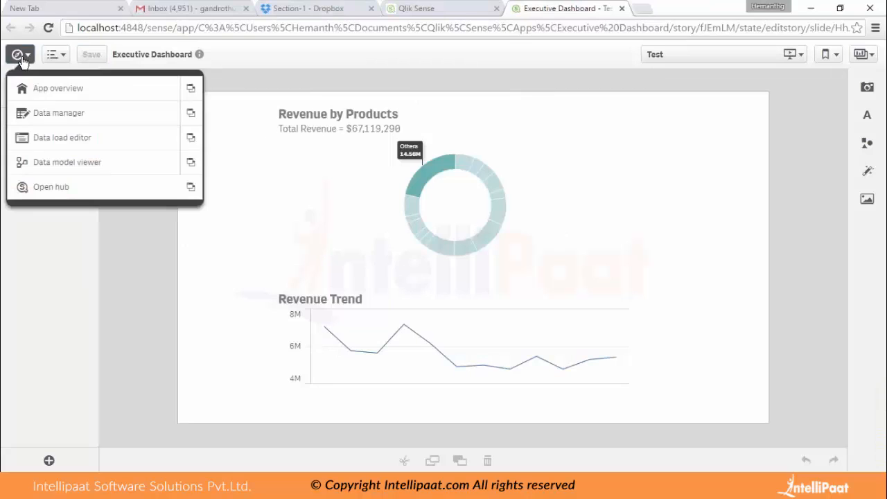
click(54, 95)
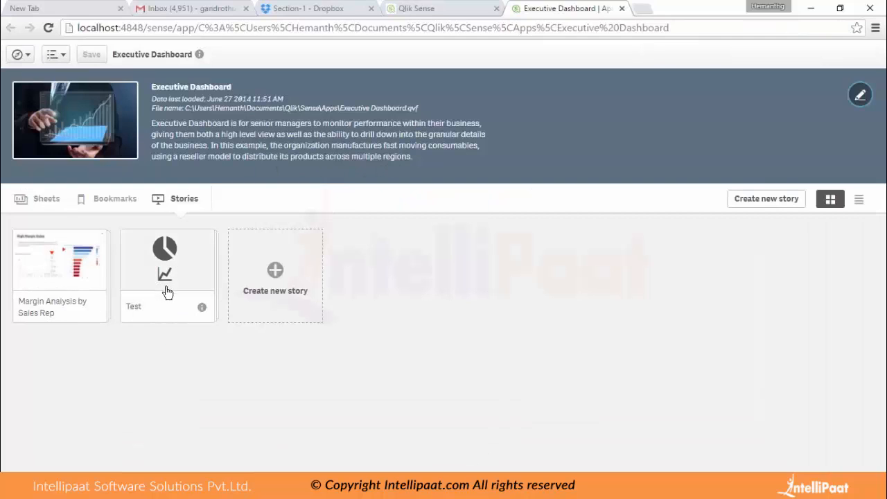
click(202, 308)
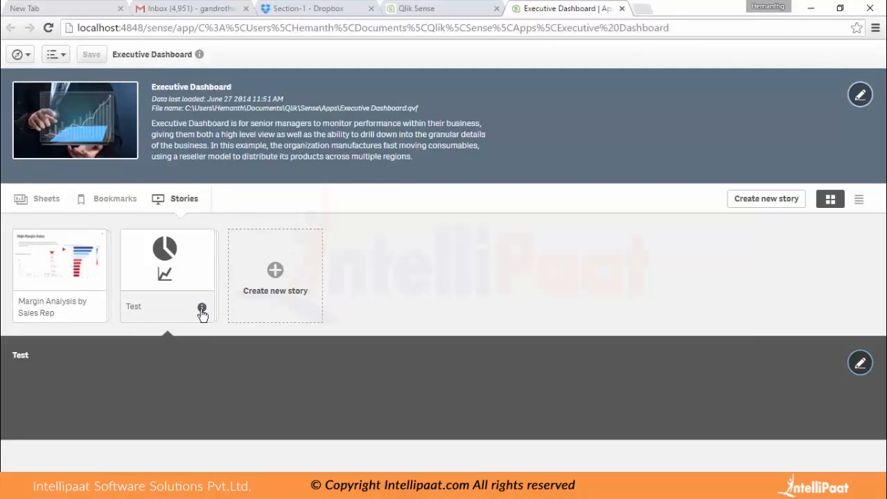
click(858, 362)
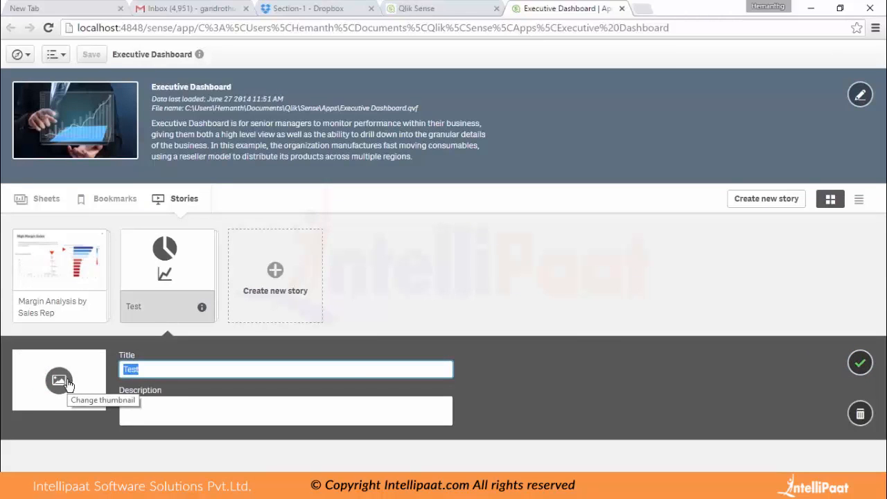
Open the Sales Analysis sheet and create a bookmark for it with the default title and no selections.
click(59, 200)
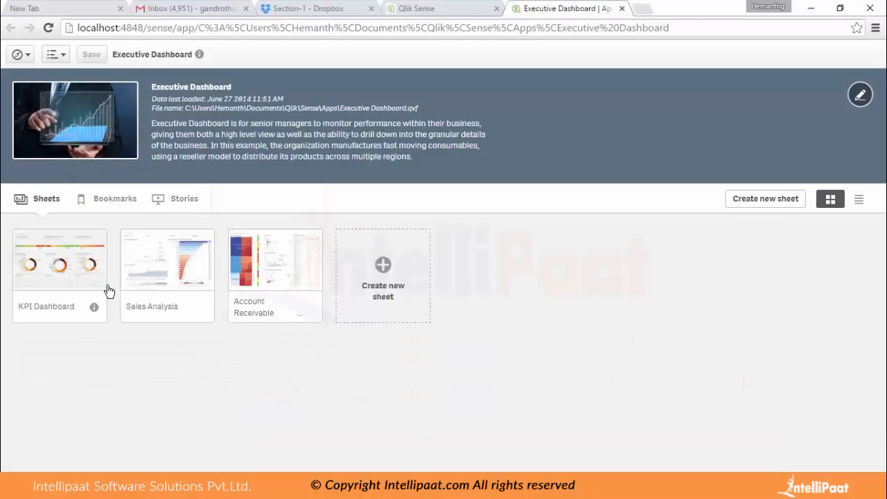
click(164, 273)
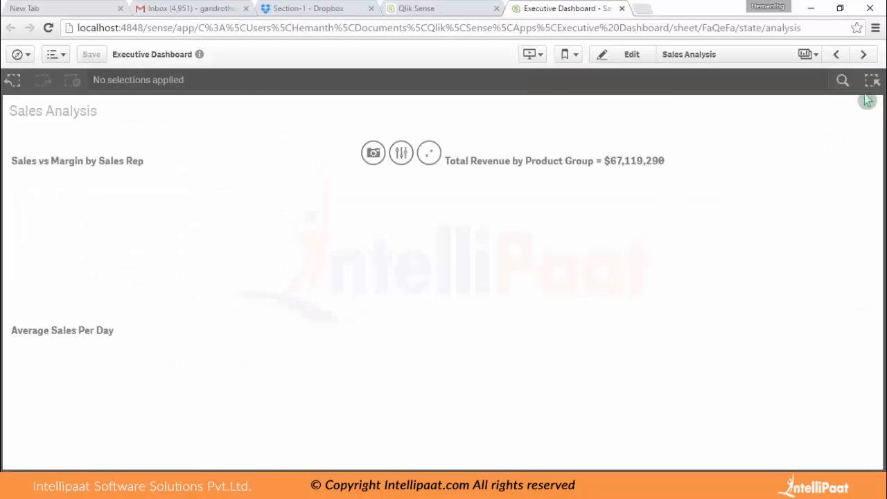
click(567, 54)
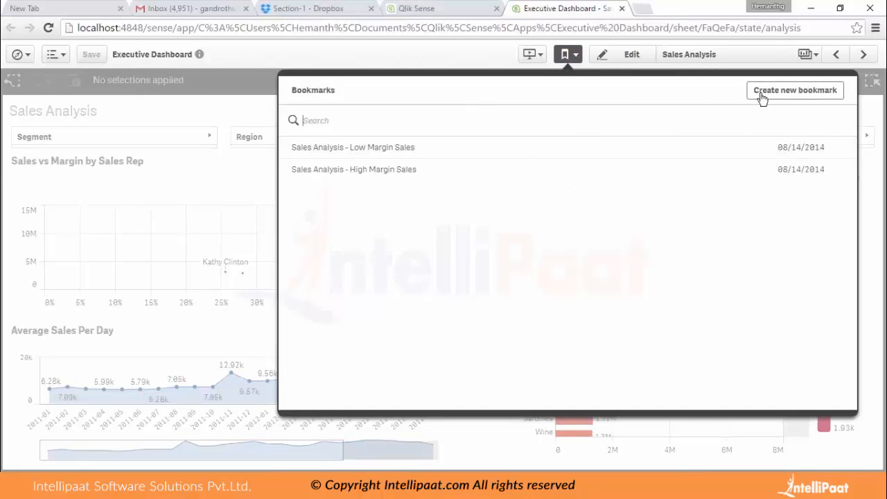
click(809, 99)
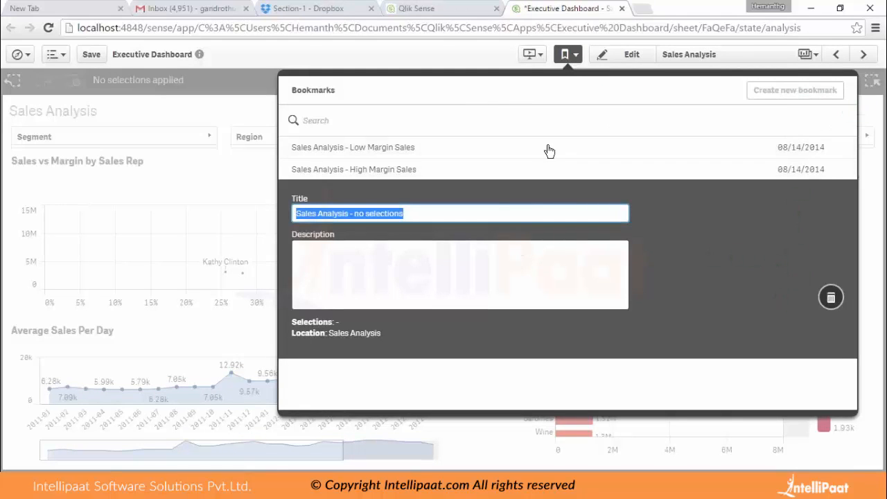
click(870, 123)
Select Hot Dogs through Preserves in the product group revenue chart and 2011-08 through 2012-07 in the Average Sales Per Day chart.
drag(537, 201, 605, 302)
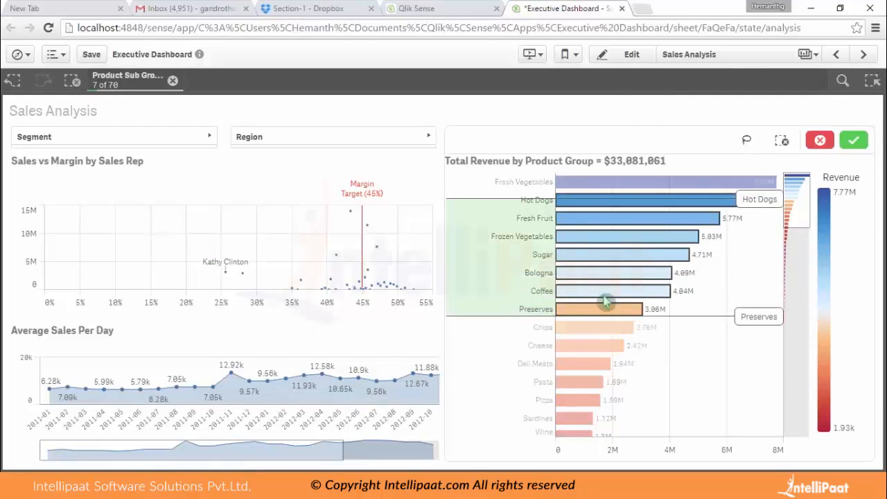
click(853, 140)
drag(165, 435, 408, 410)
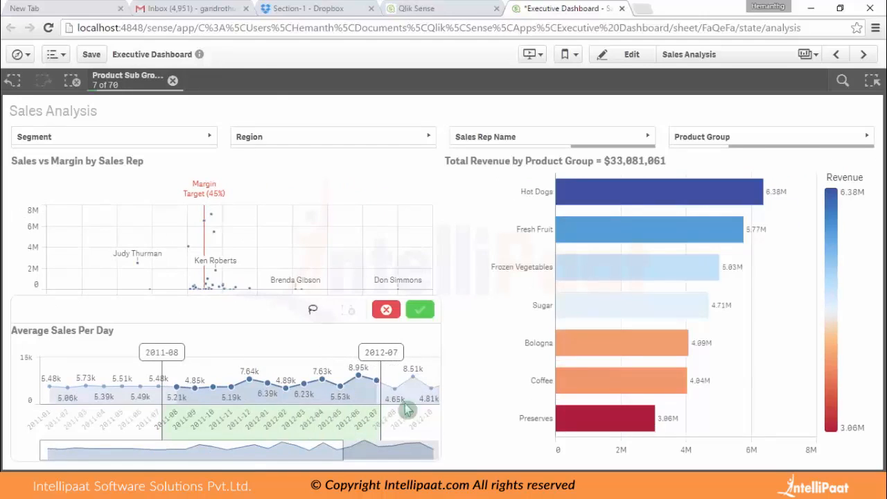
click(420, 309)
Create a bookmark of the current selections titled Test and apply it from the bookmark list.
click(570, 59)
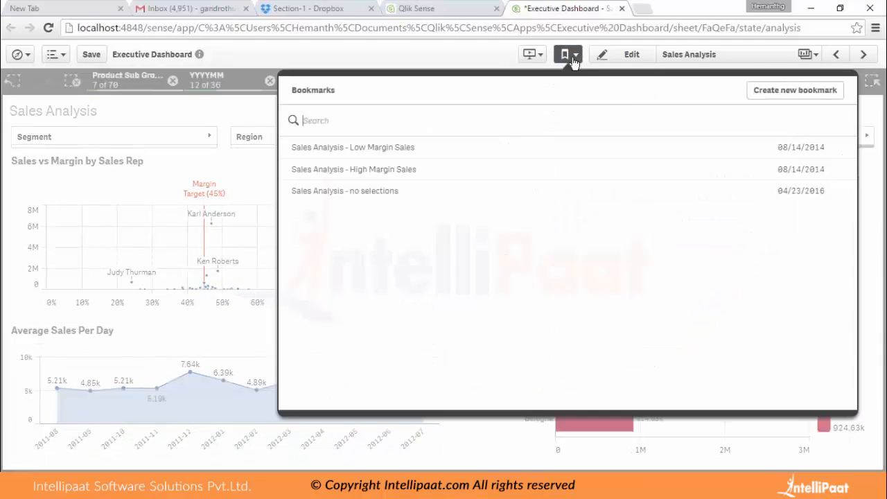
click(760, 92)
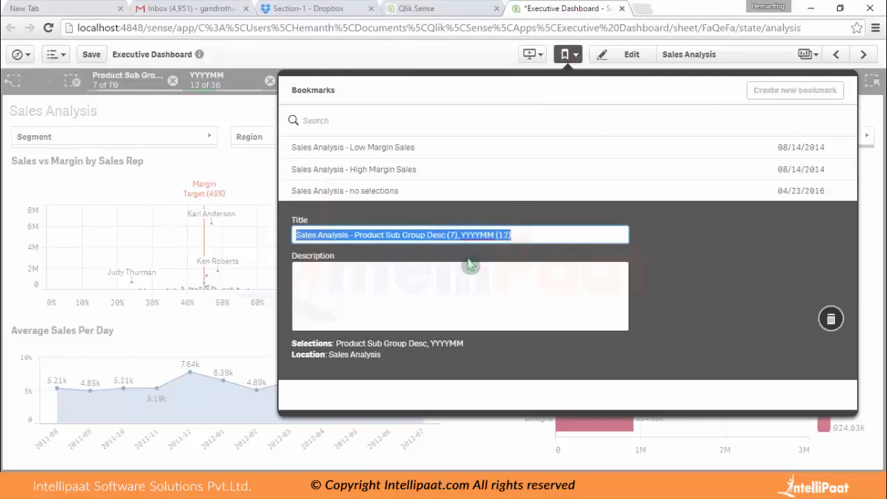
text(Test)
click(686, 283)
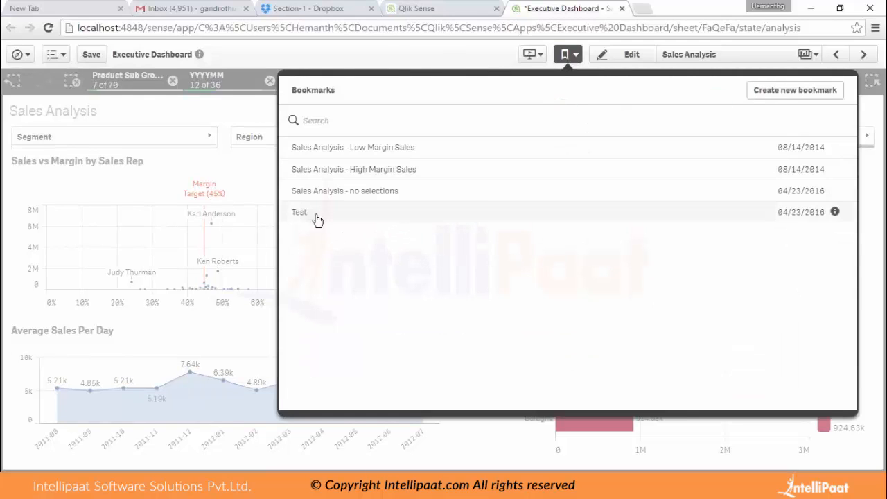
click(316, 219)
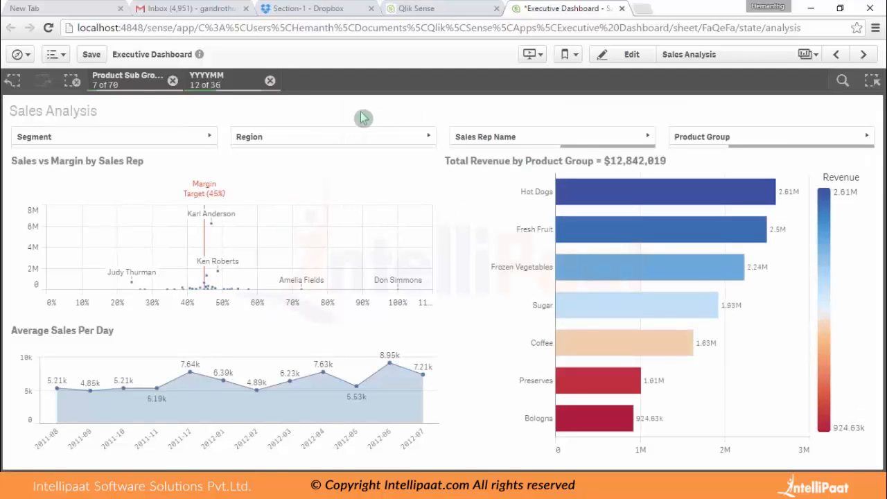
Clear all selections, restoring them once from the Test bookmark before clearing them again.
click(72, 82)
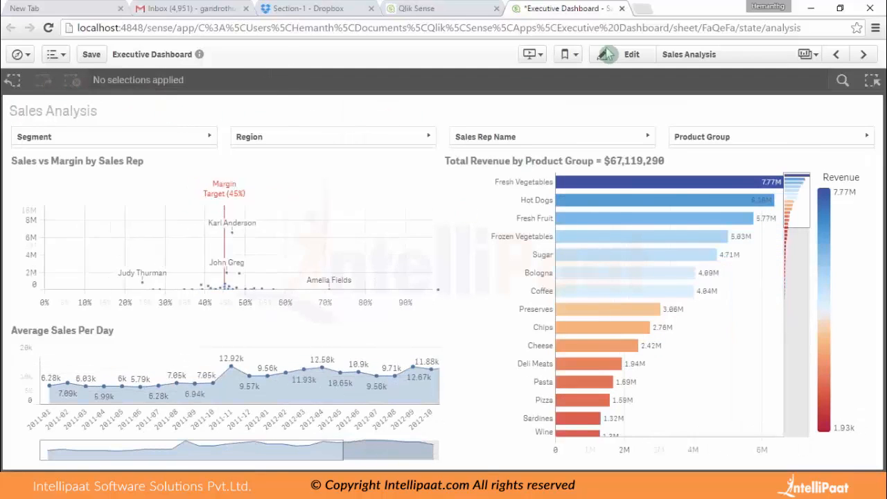
click(580, 55)
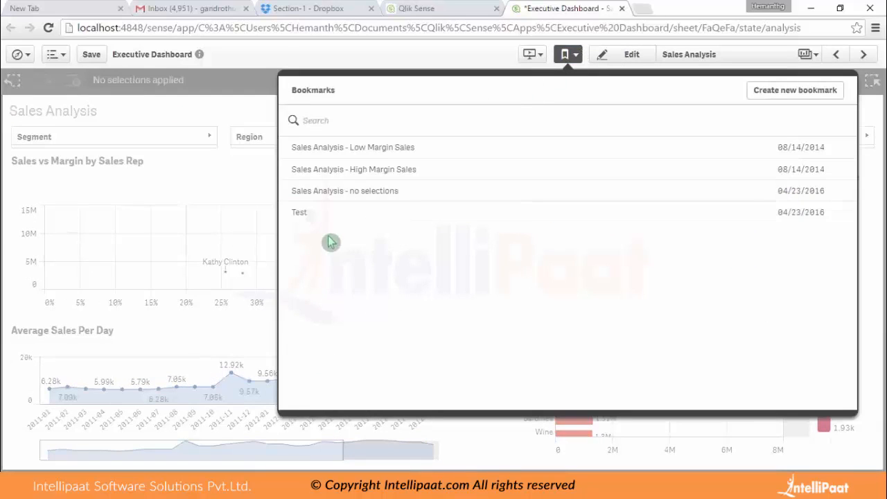
click(311, 219)
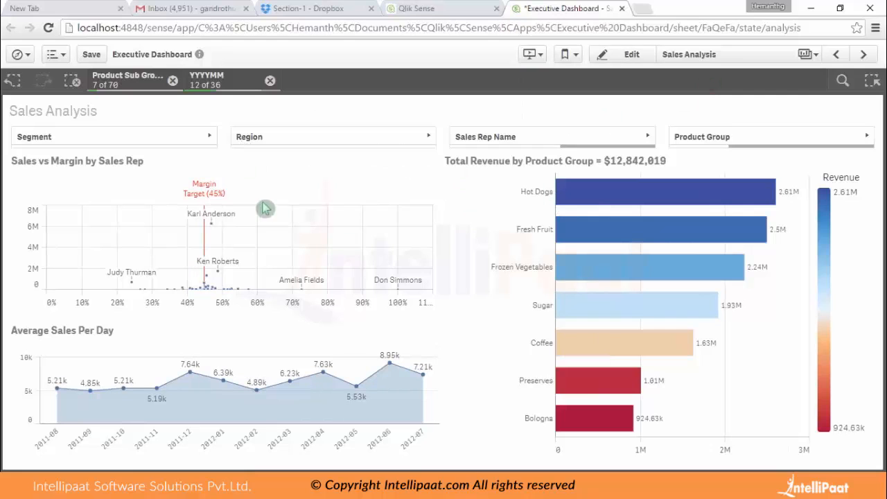
click(71, 81)
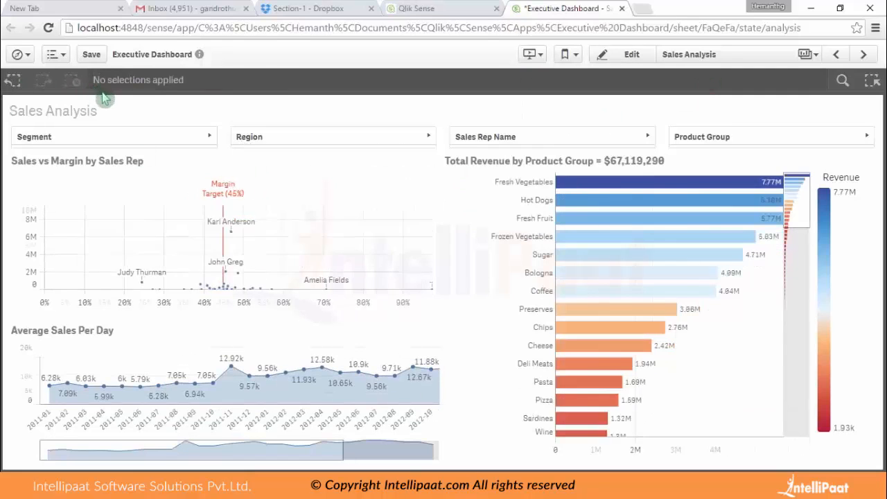